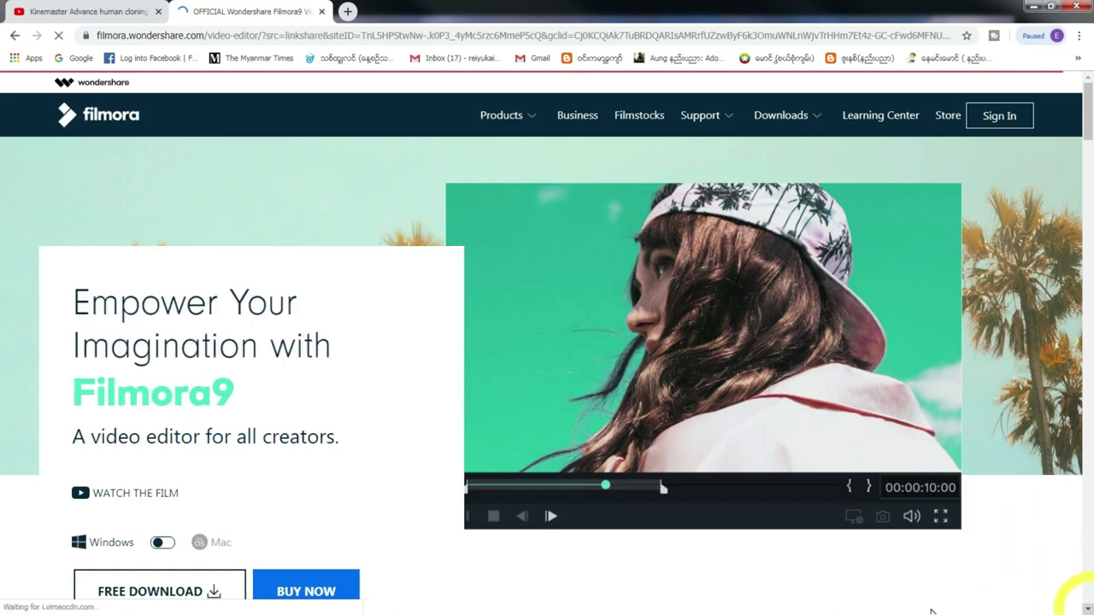
# - Watch the Filmora9 promotional film on the product page and download the free Mac version
pyautogui.scroll(-2, 931, 610)
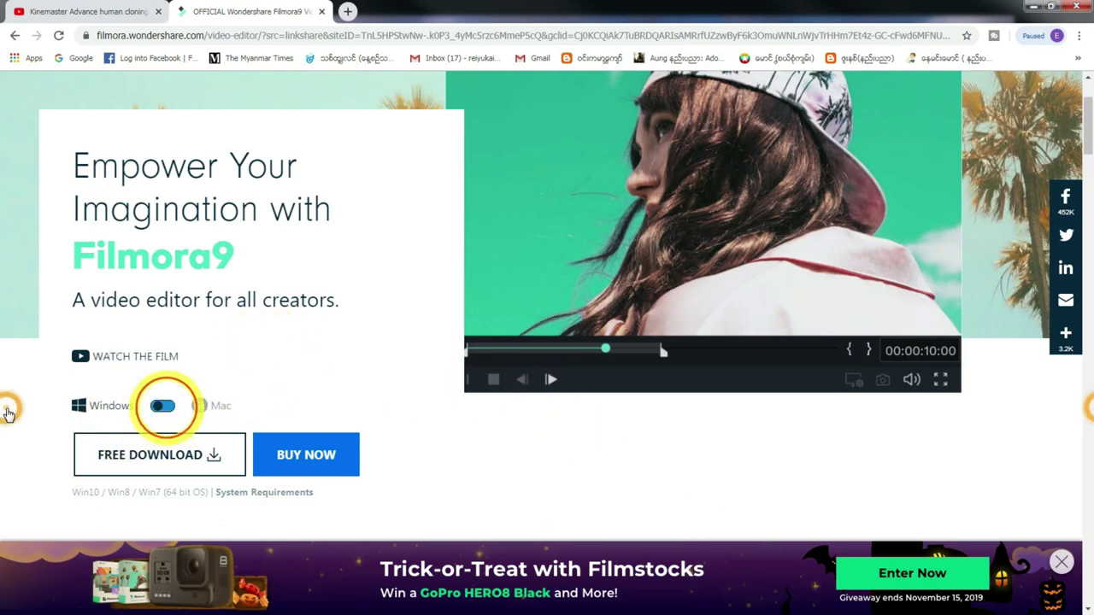
pyautogui.click(163, 406)
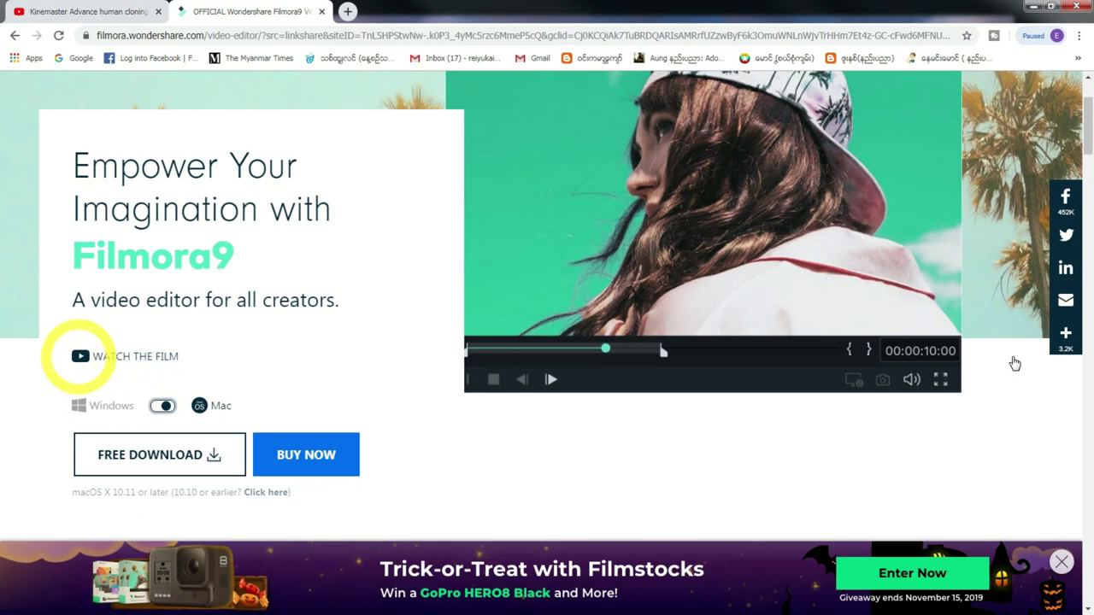
pyautogui.click(79, 357)
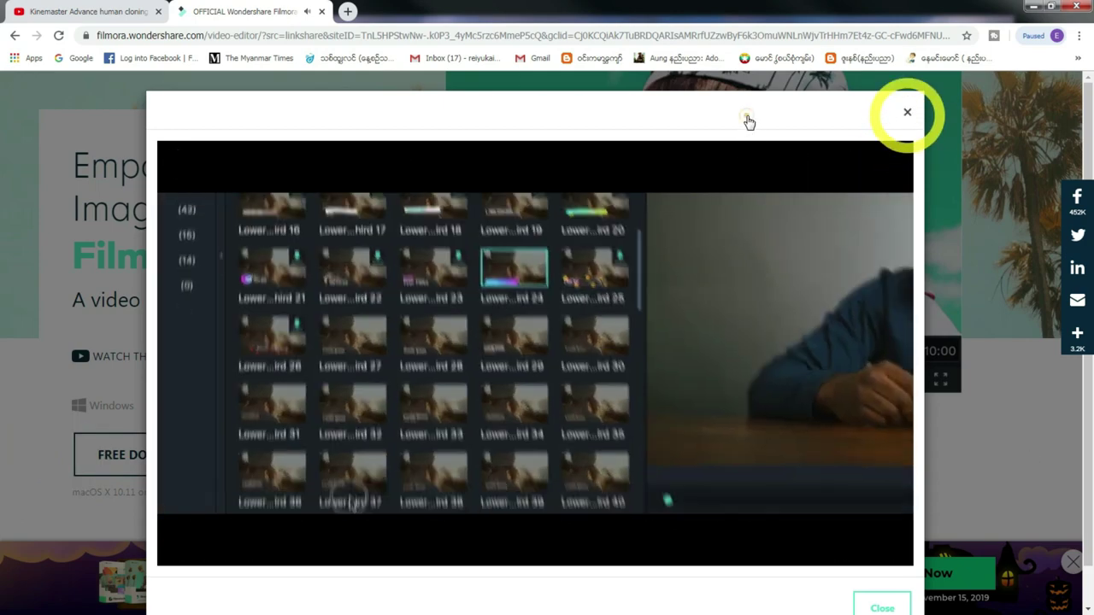
pyautogui.press('Escape')
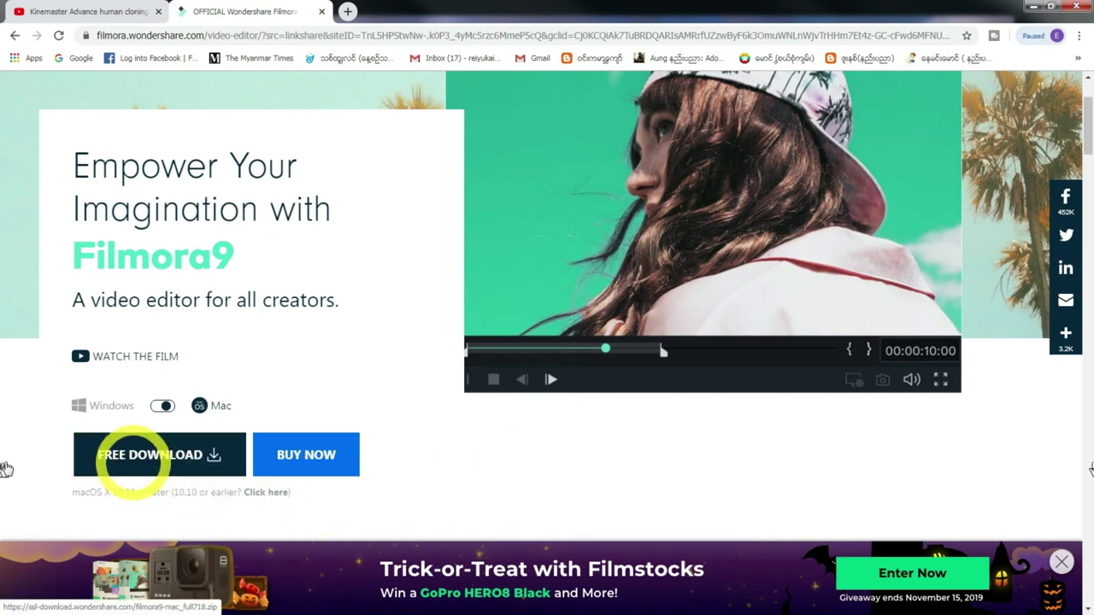
pyautogui.click(116, 444)
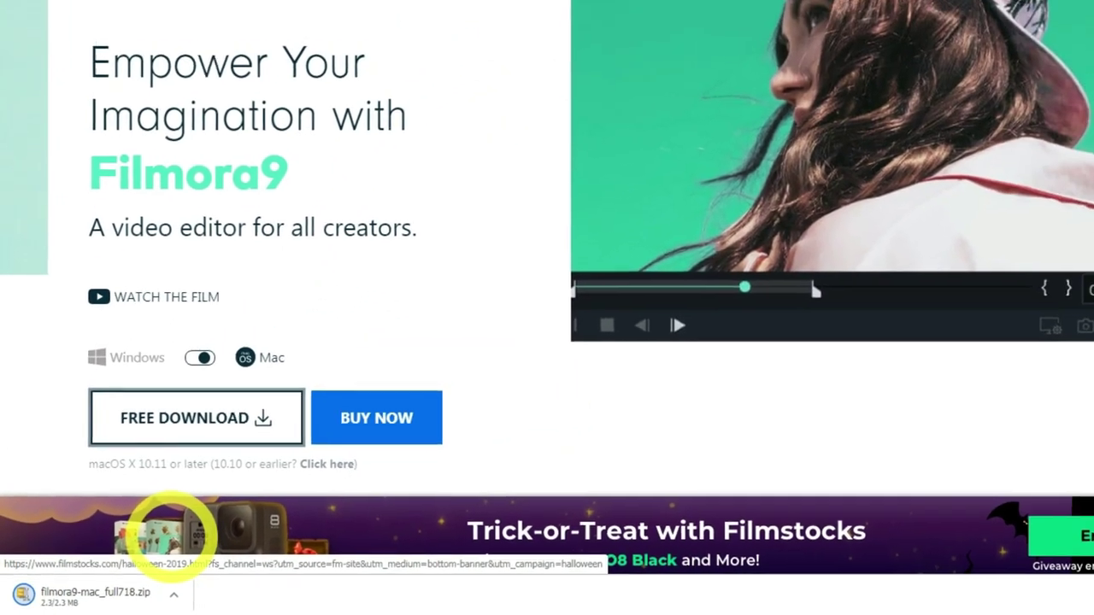
pyautogui.scroll(-5, 171, 530)
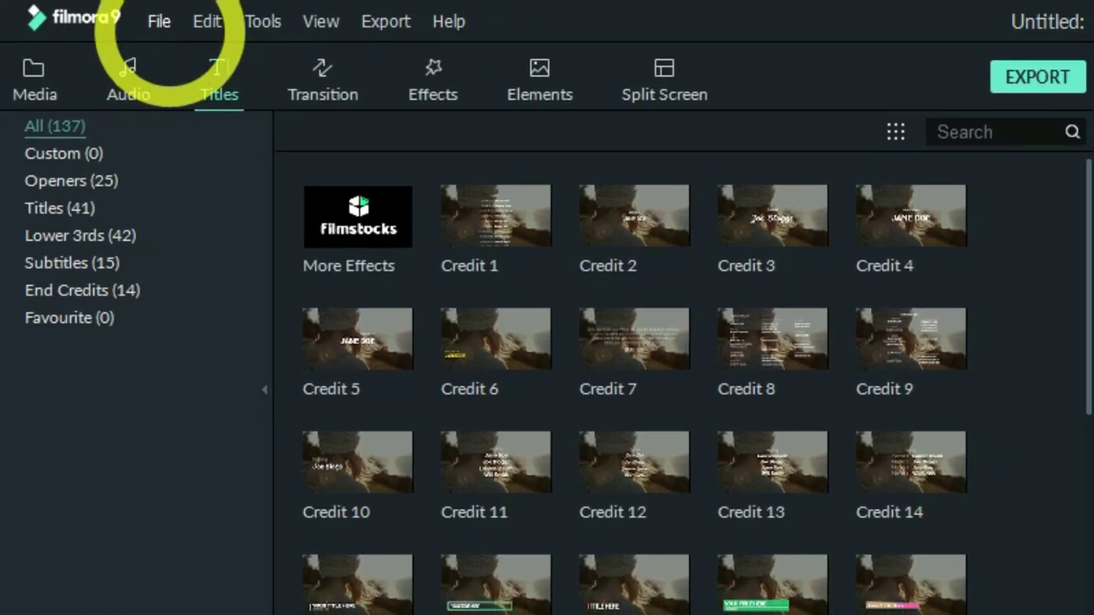
pyautogui.click(150, 20)
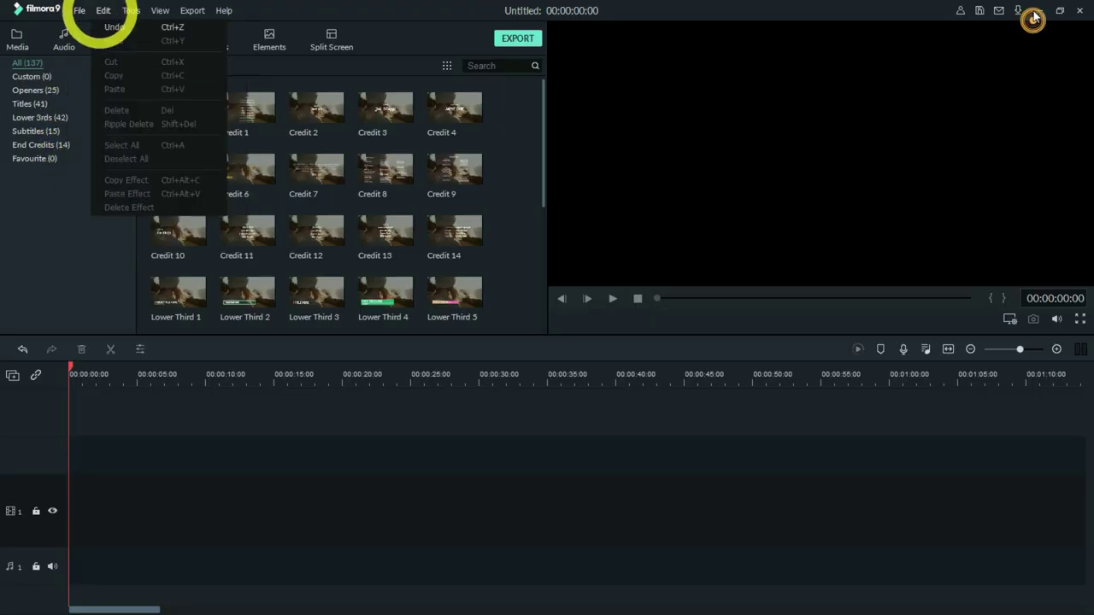
pyautogui.click(100, 15)
pyautogui.click(102, 11)
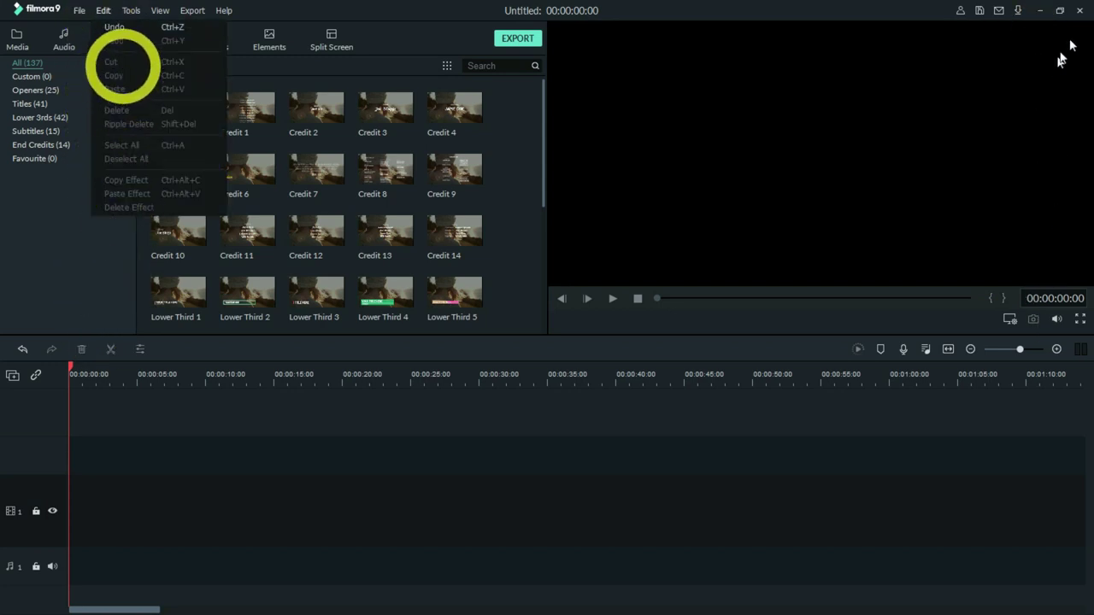
pyautogui.moveTo(131, 11)
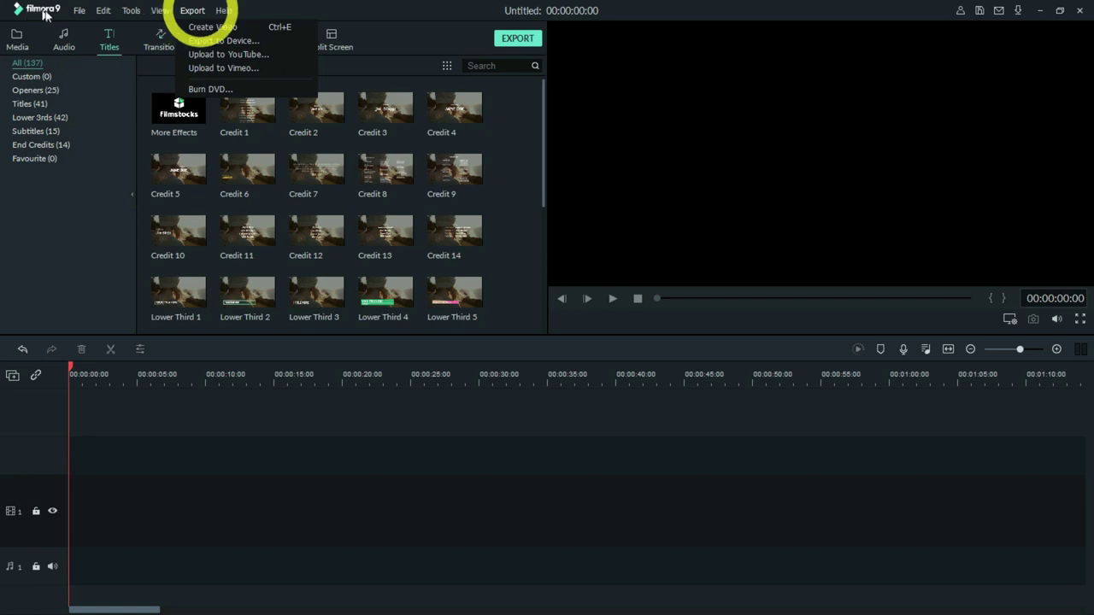
pyautogui.moveTo(224, 10)
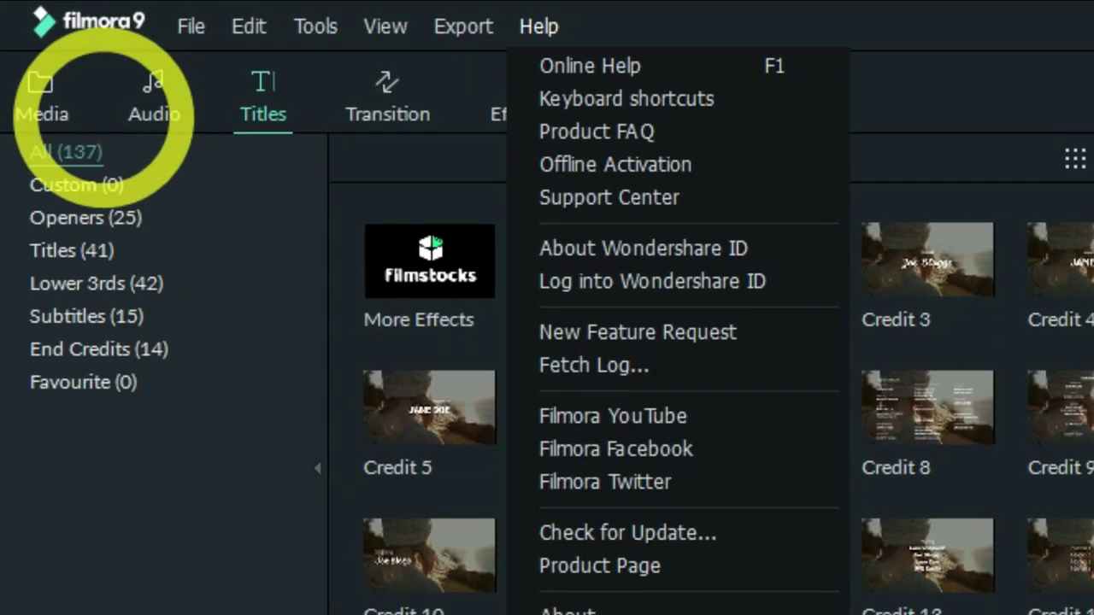
# - In Filmora9, browse the sample videos in the media library and the full list of audio tracks
pyautogui.click(206, 580)
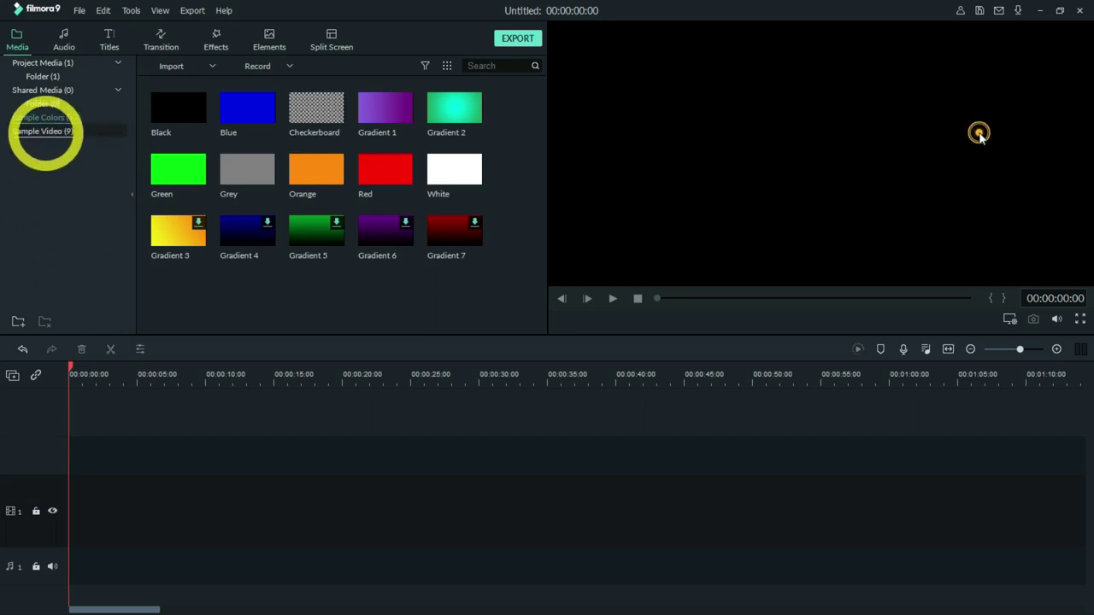
pyautogui.click(47, 131)
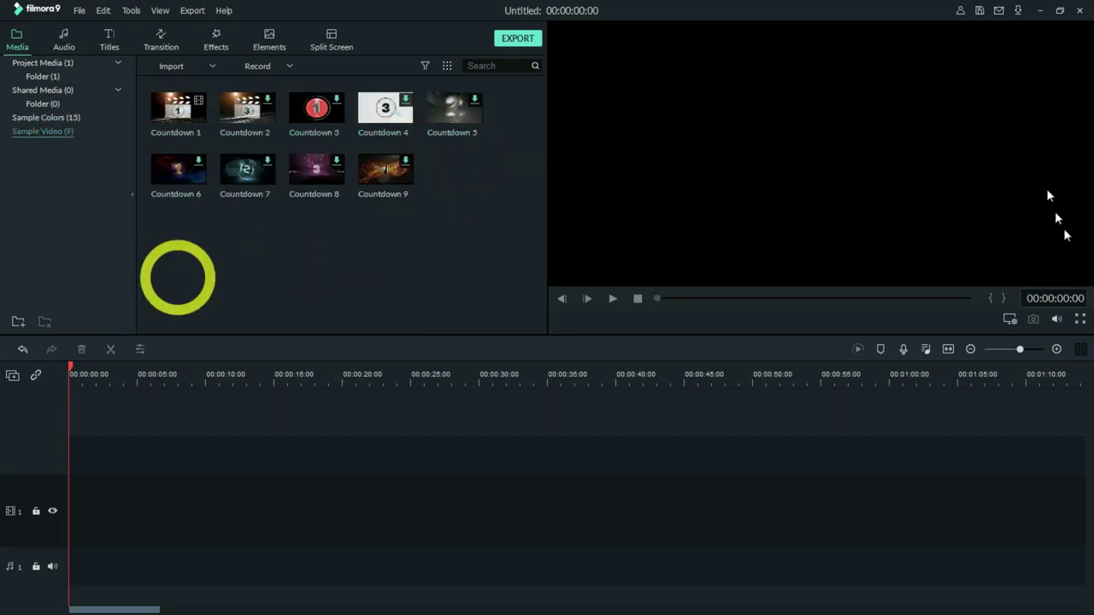
pyautogui.click(64, 40)
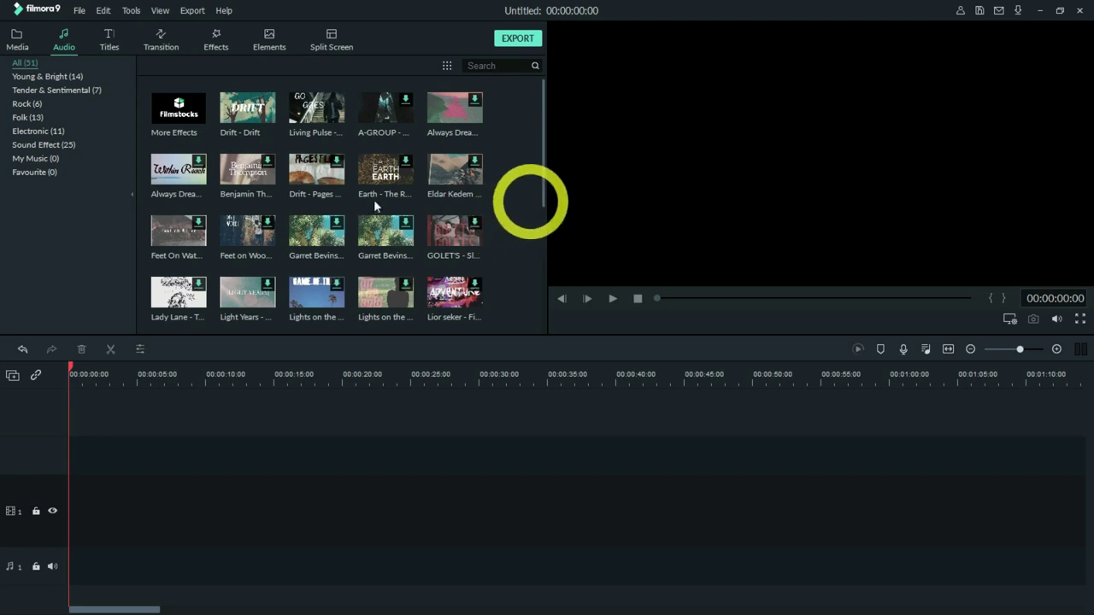
pyautogui.moveTo(542, 209); pyautogui.dragTo(530, 308)
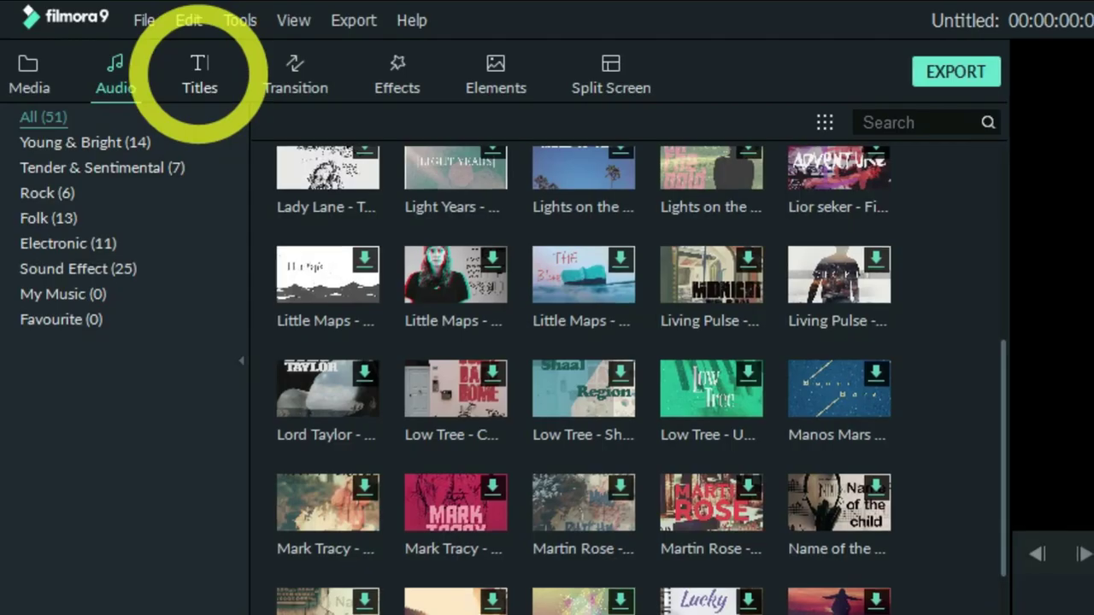
# - Browse the title templates by category: Openers, Titles, Lower 3rds, Subtitles, End Credits and Favourite
pyautogui.click(110, 40)
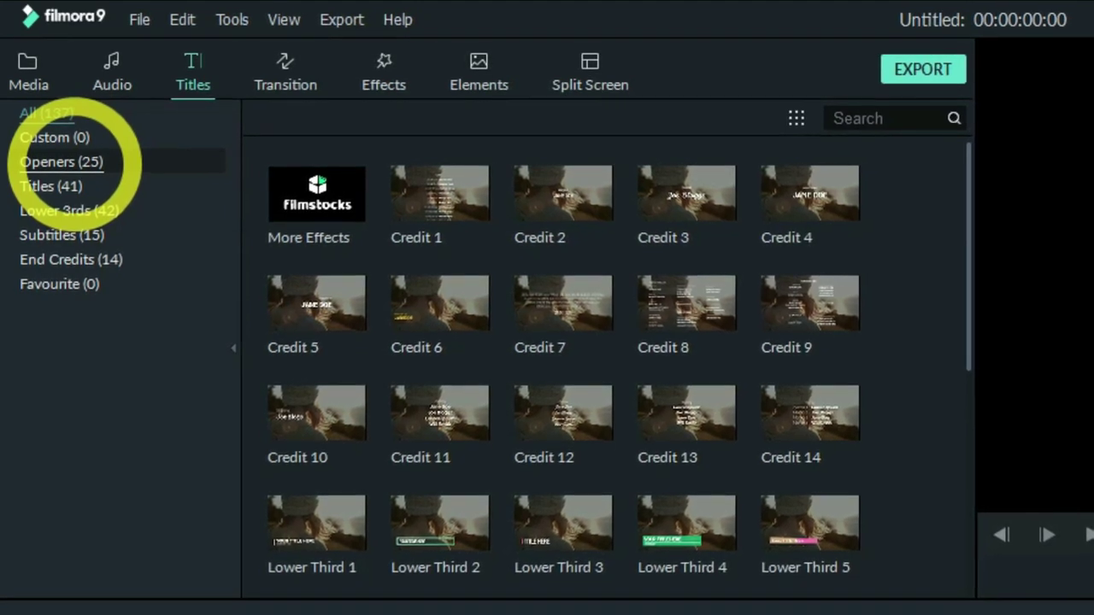
pyautogui.click(73, 162)
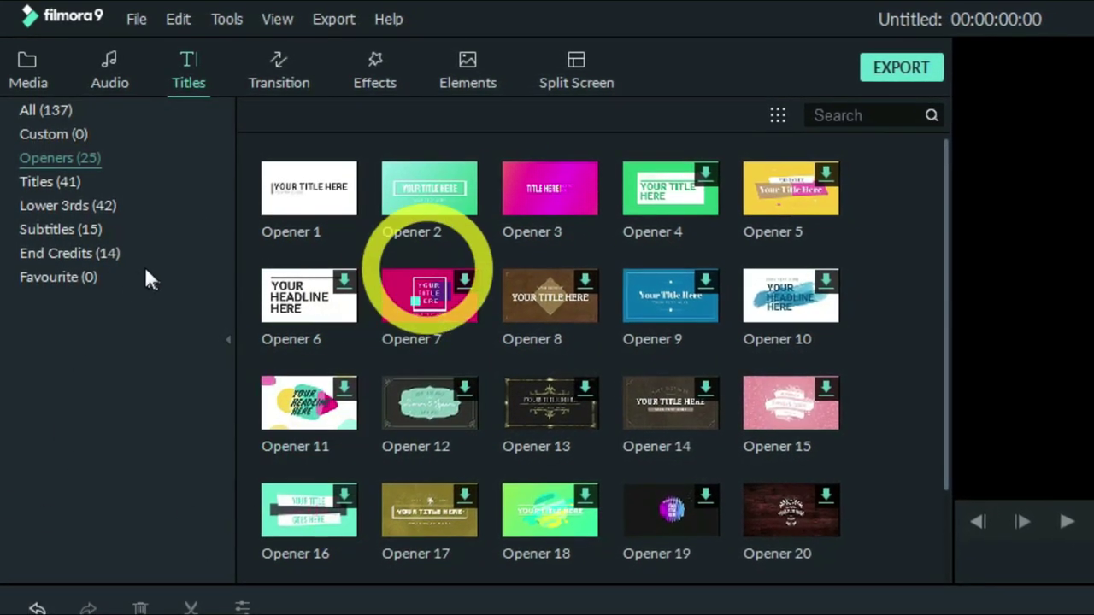
pyautogui.click(50, 180)
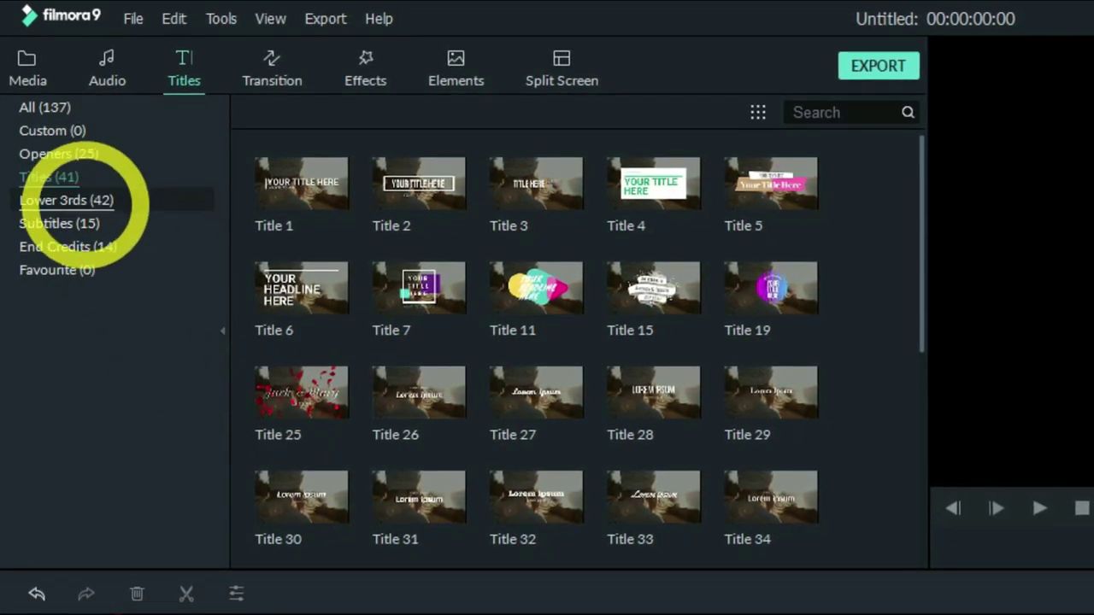
pyautogui.click(67, 200)
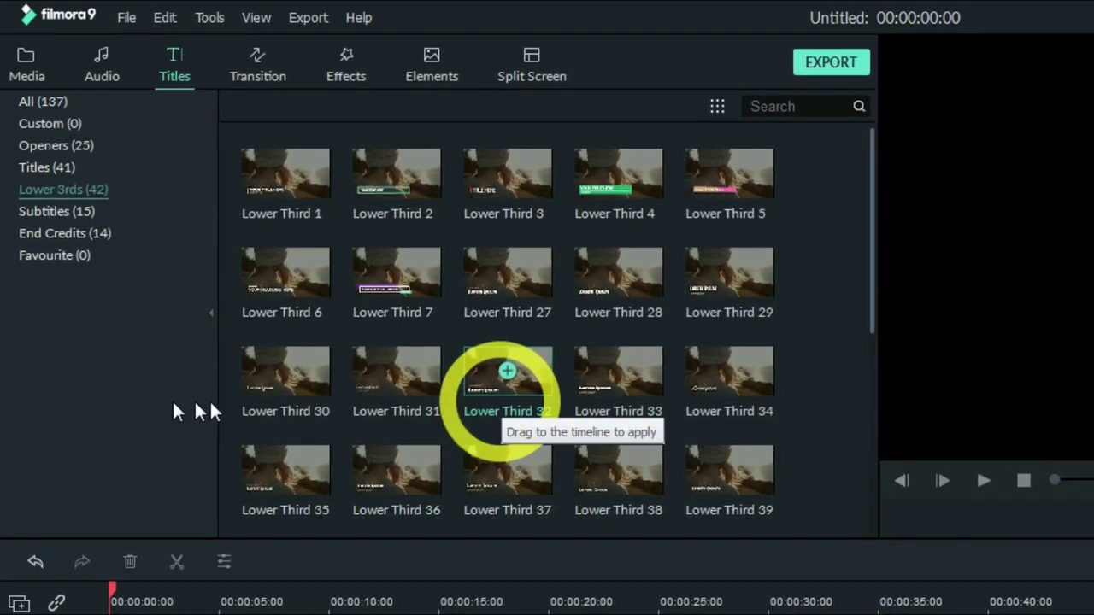
pyautogui.click(67, 210)
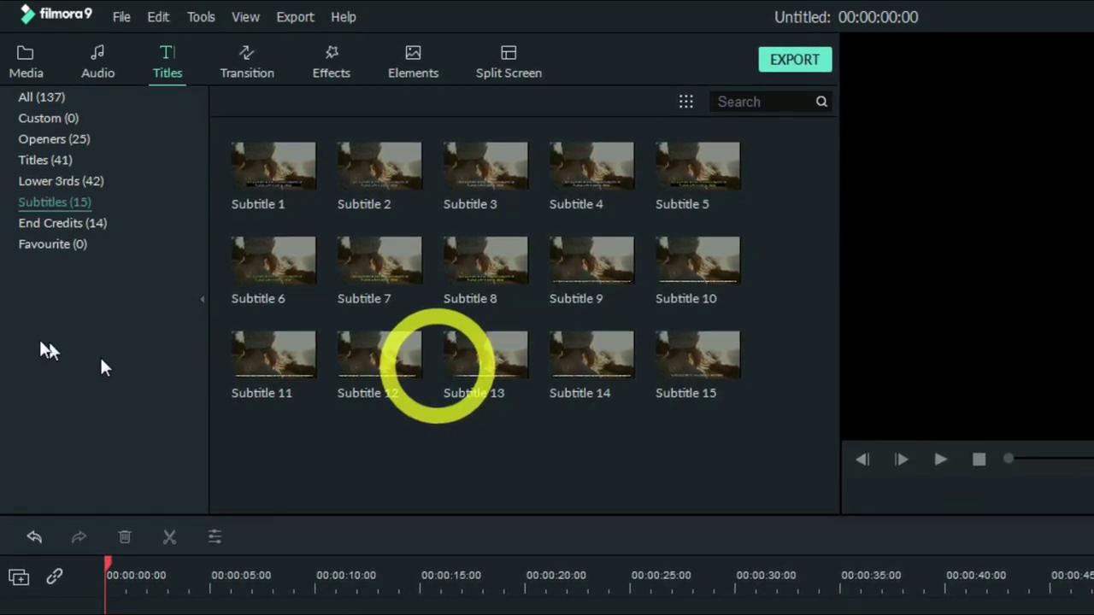
pyautogui.click(65, 223)
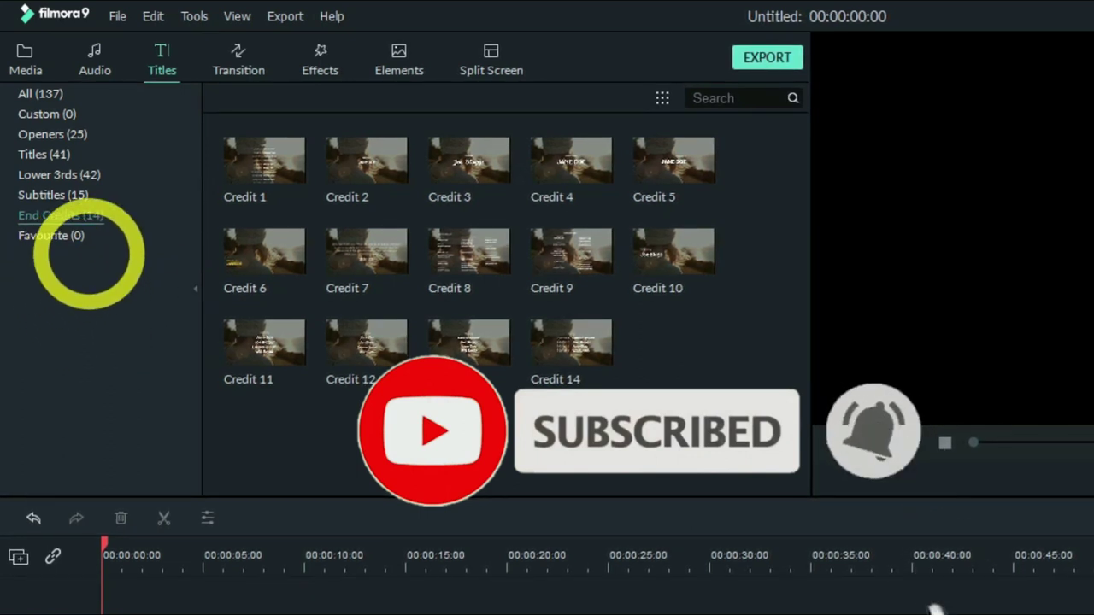
pyautogui.click(51, 236)
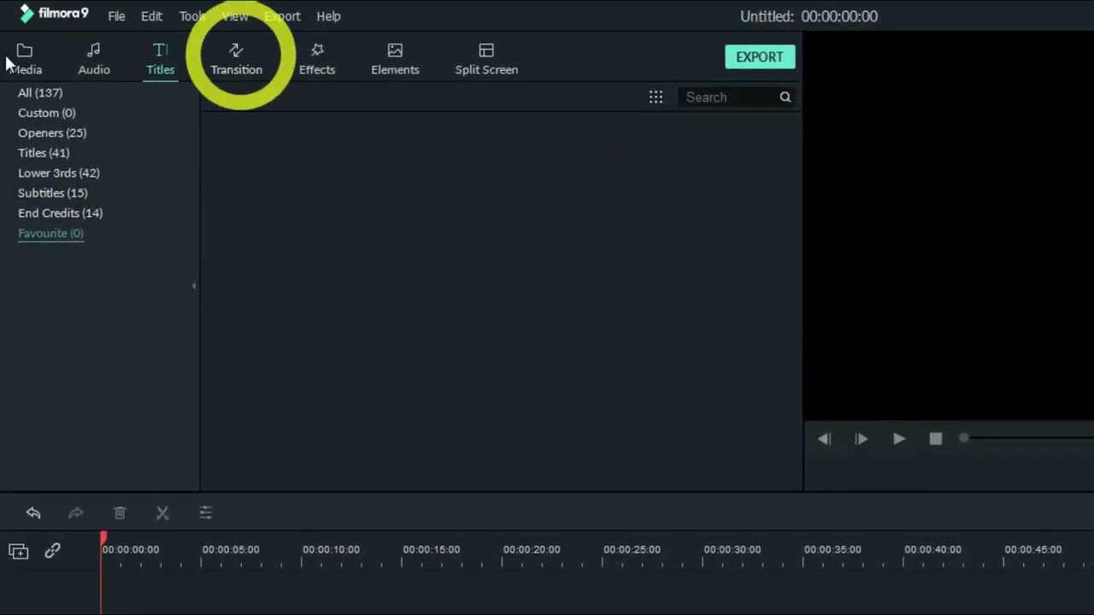
# - Browse the transitions by category: Basic, 3D, Ripple & Dissolve, Speed Blur, Warp, Lifestyle and Slideshow
pyautogui.click(237, 60)
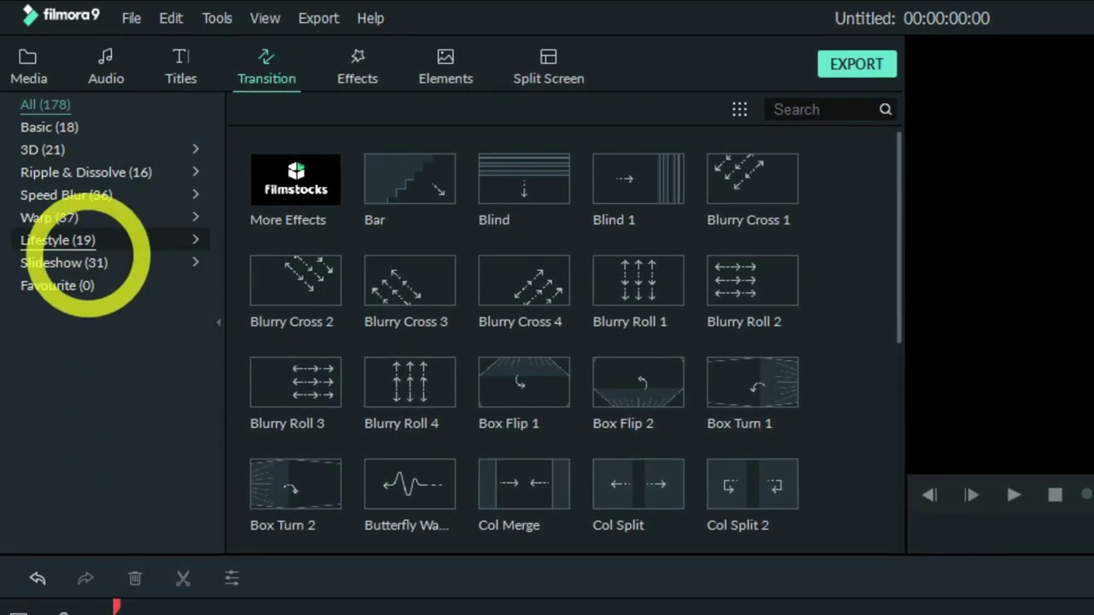
pyautogui.click(49, 126)
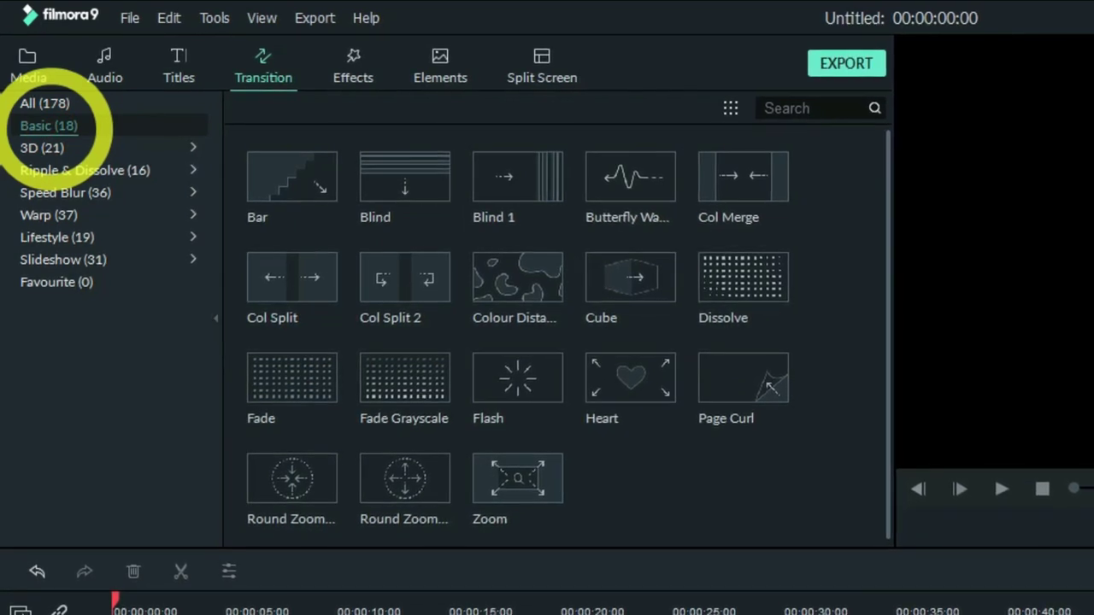
pyautogui.click(49, 147)
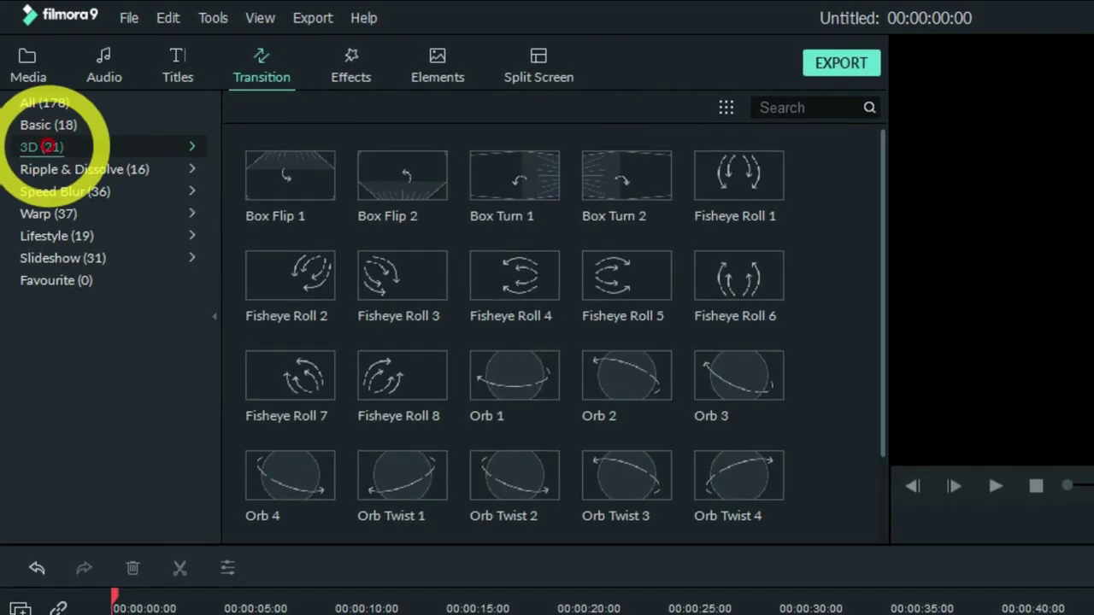
pyautogui.click(56, 169)
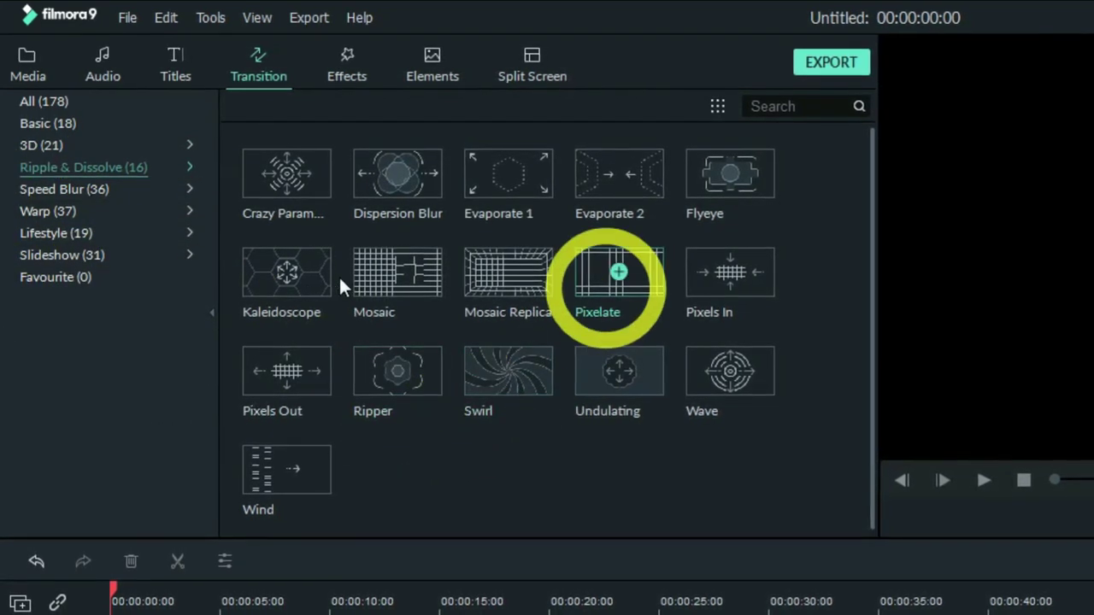
pyautogui.click(86, 189)
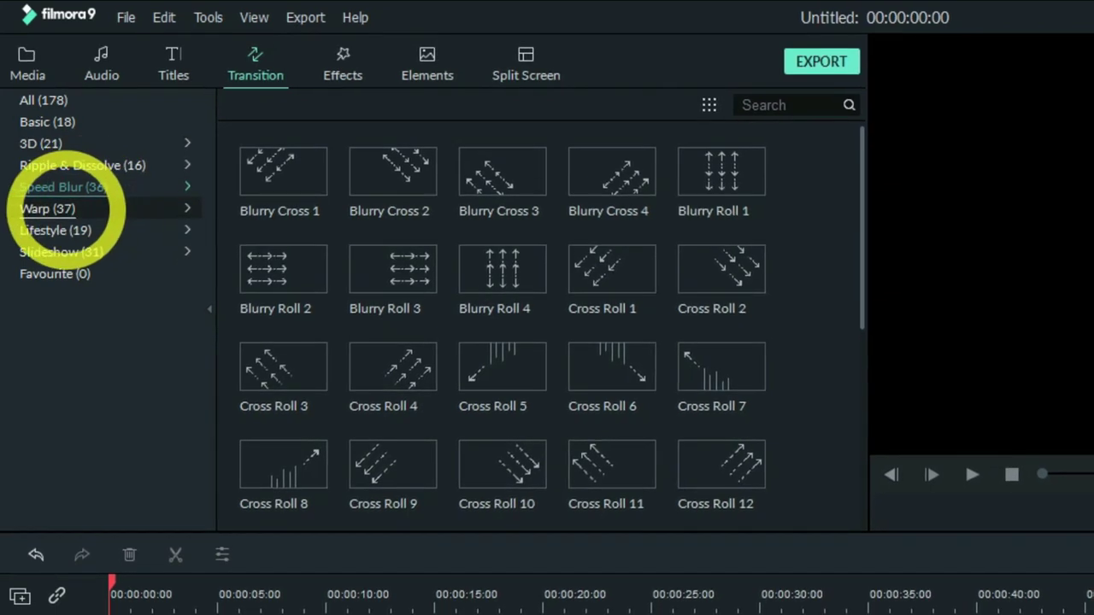
pyautogui.click(65, 208)
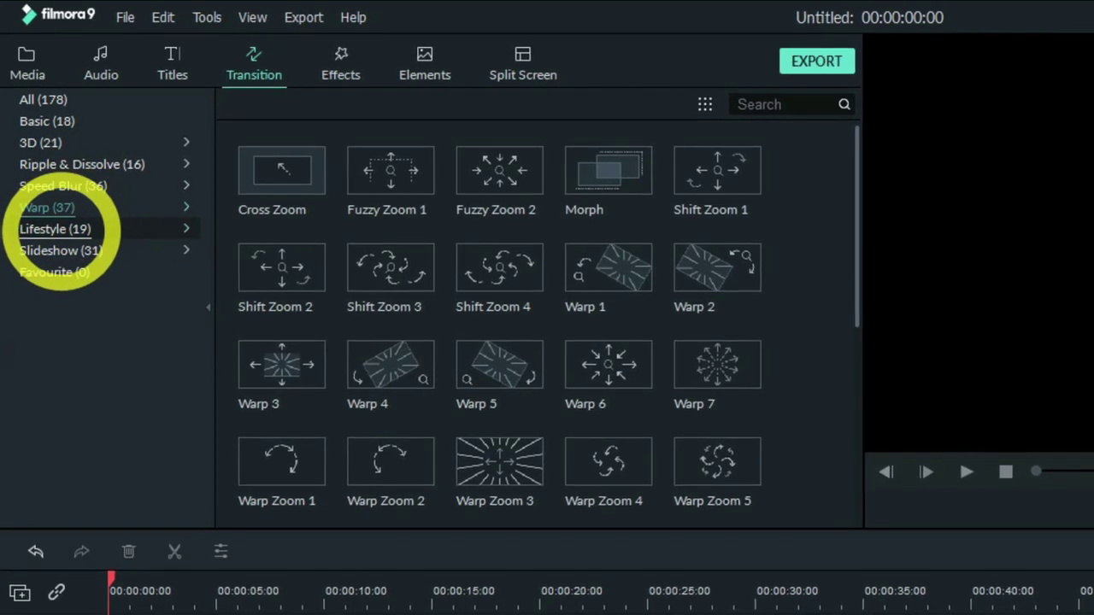
pyautogui.click(61, 229)
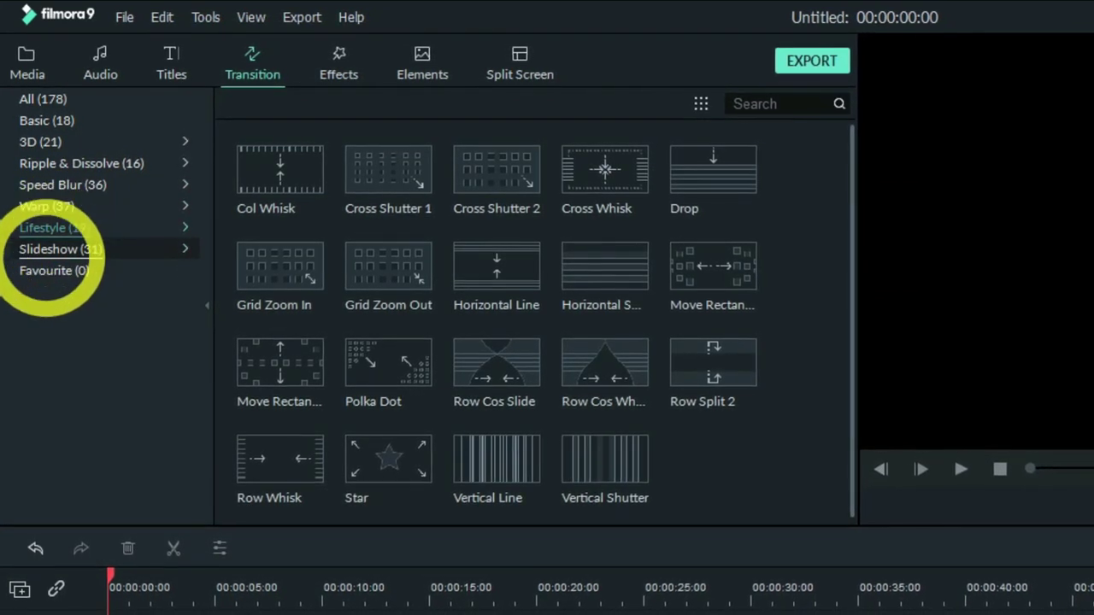
pyautogui.click(49, 249)
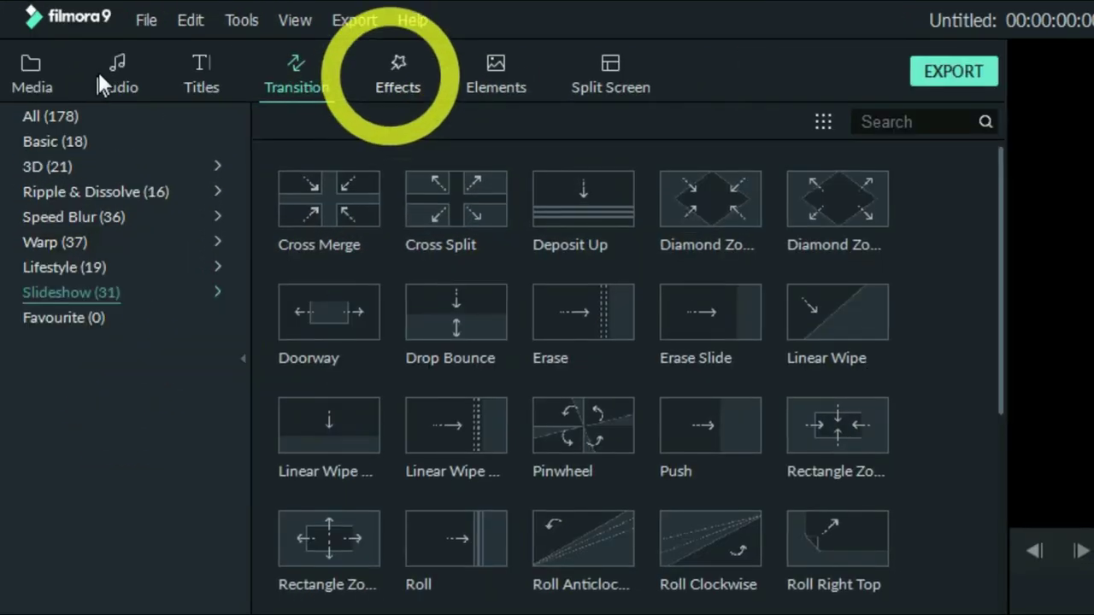
# - Browse the effect filters by category: Shake, Night Life, Background Blur, Lomography and Black & White
pyautogui.click(393, 72)
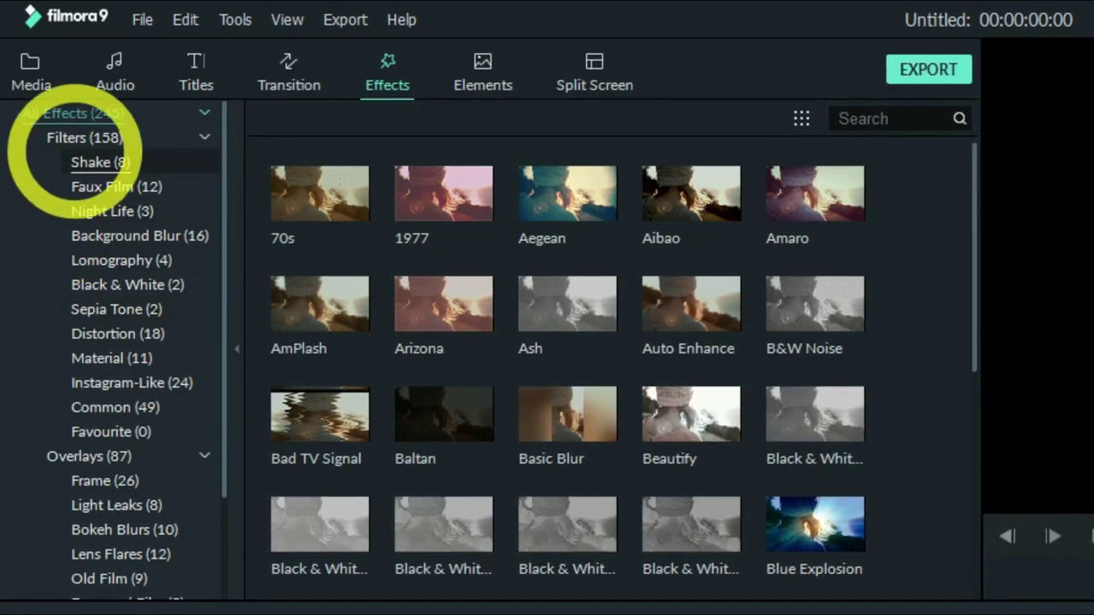
pyautogui.click(98, 161)
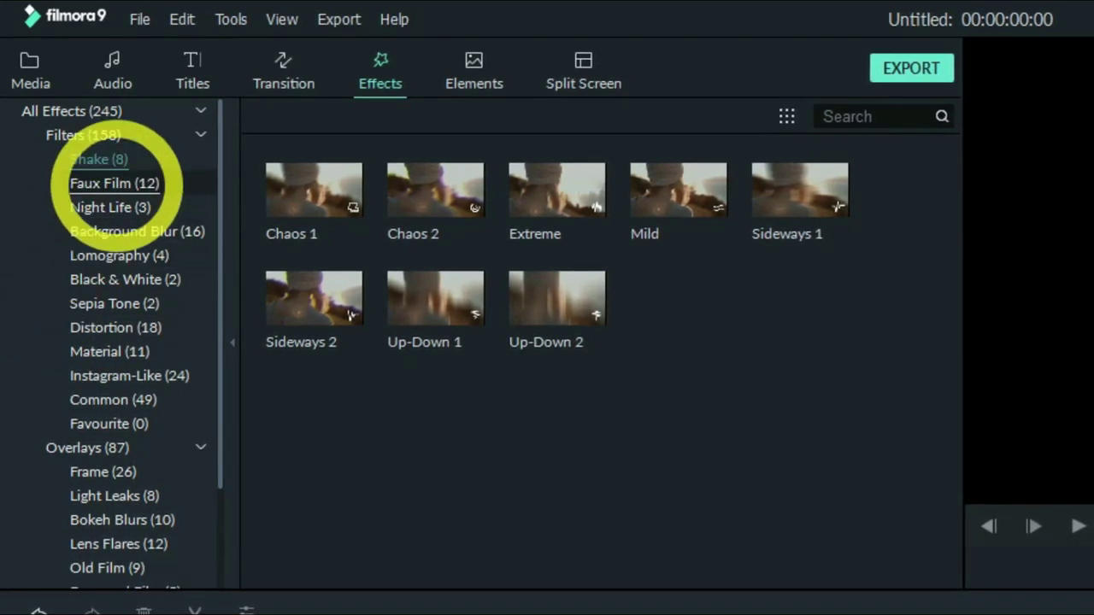
pyautogui.click(107, 207)
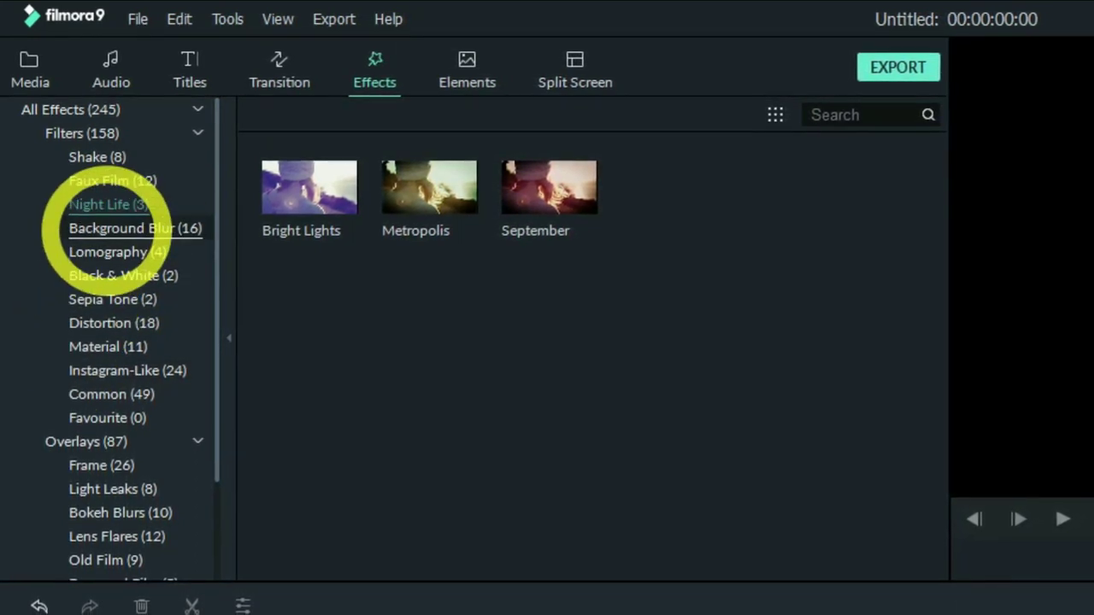
pyautogui.click(107, 228)
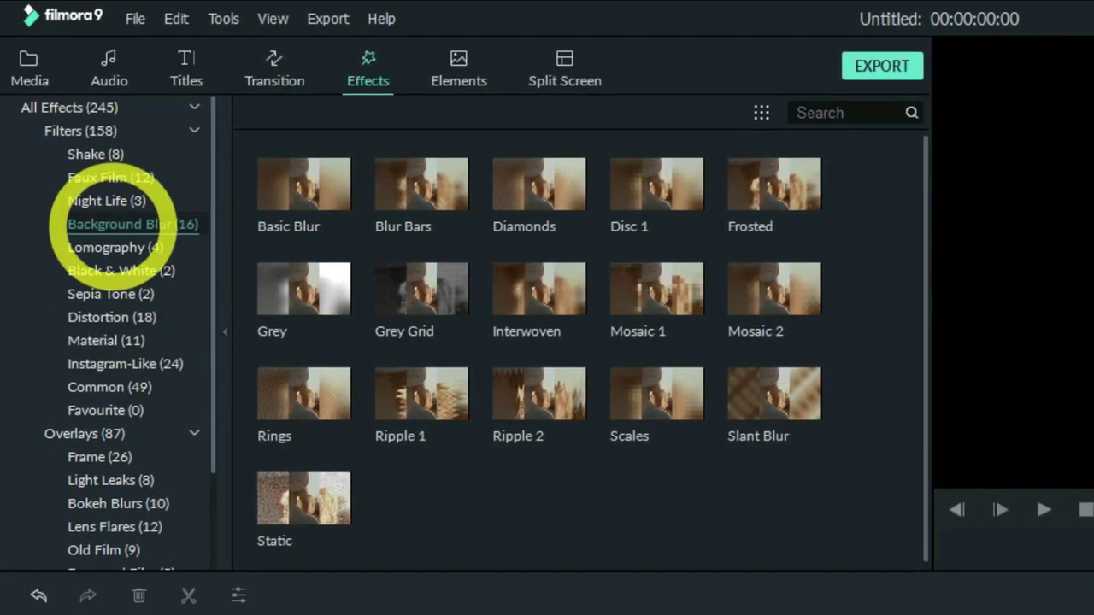
pyautogui.click(94, 247)
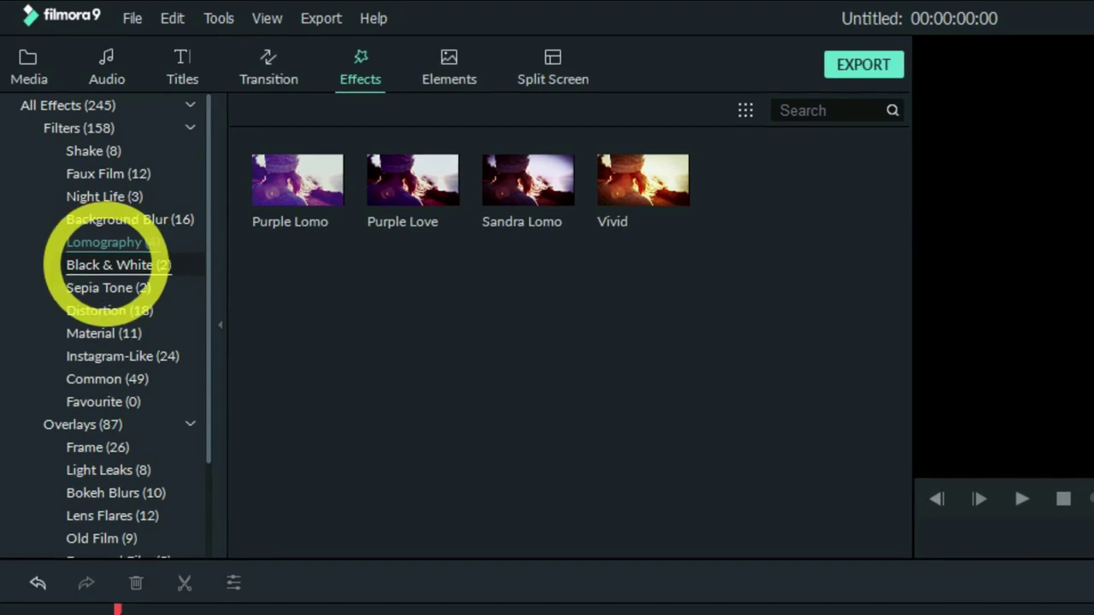
pyautogui.click(107, 264)
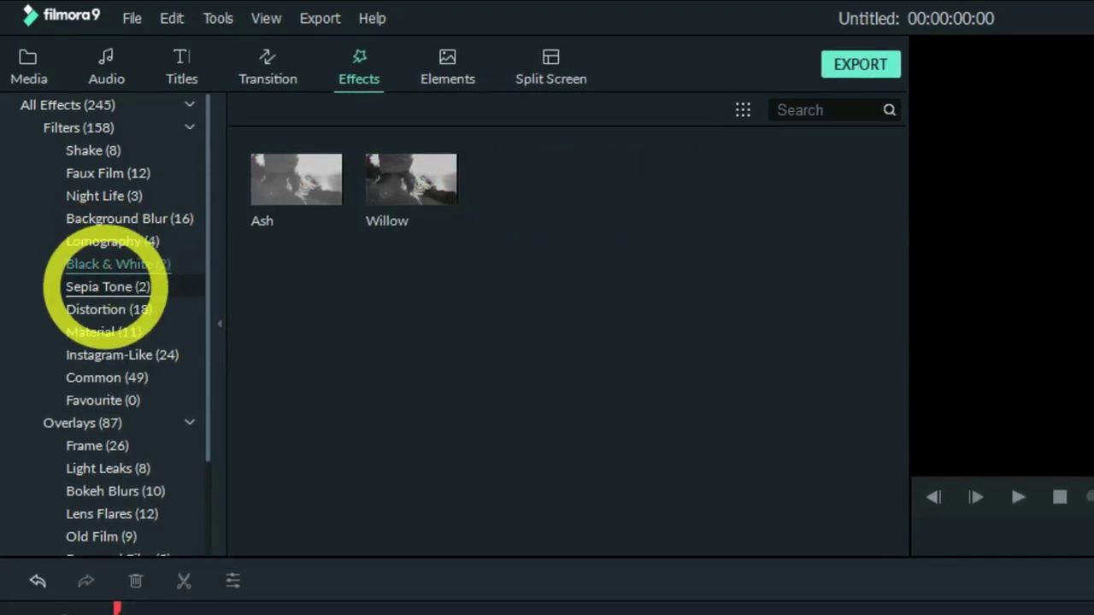
# - Browse the Sepia Tone, Distortion, Material and Common filter categories, looking further down the Common list
pyautogui.click(98, 286)
pyautogui.click(104, 309)
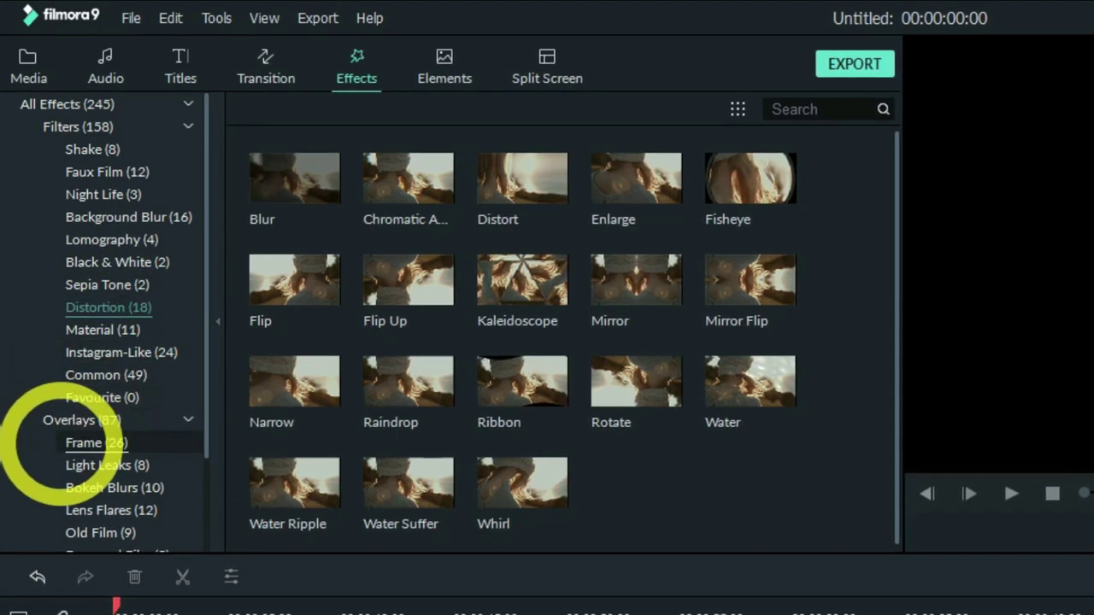
pyautogui.click(94, 332)
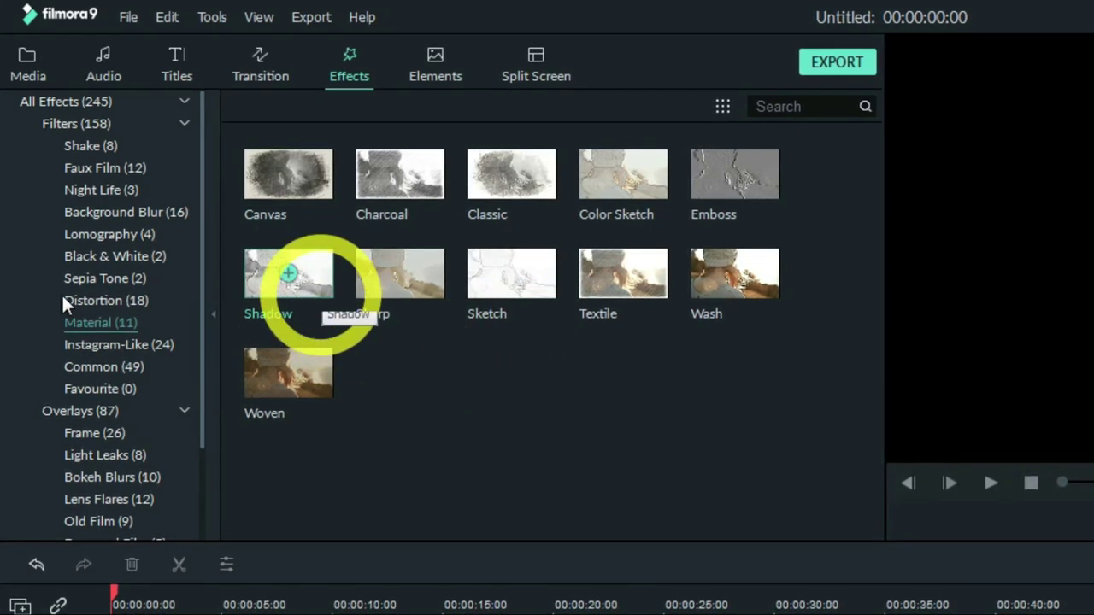
pyautogui.click(102, 366)
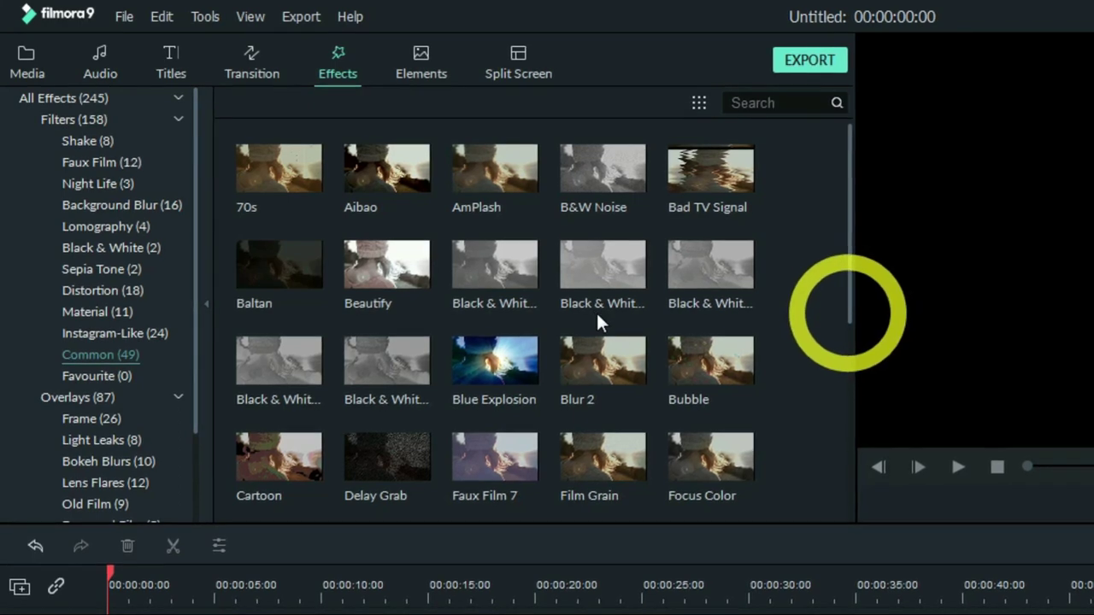
pyautogui.scroll(-2, 598, 314)
pyautogui.scroll(-3, 603, 427)
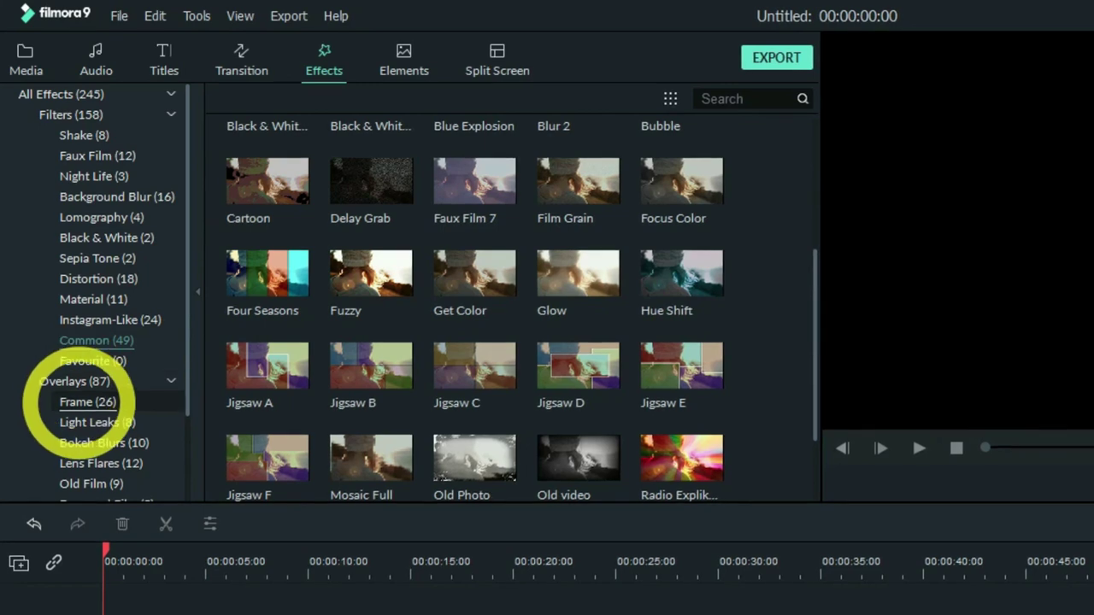
# - Browse the overlay effects by category: Frame, Light Leaks, Bokeh Blurs and Lens Flares
pyautogui.click(77, 402)
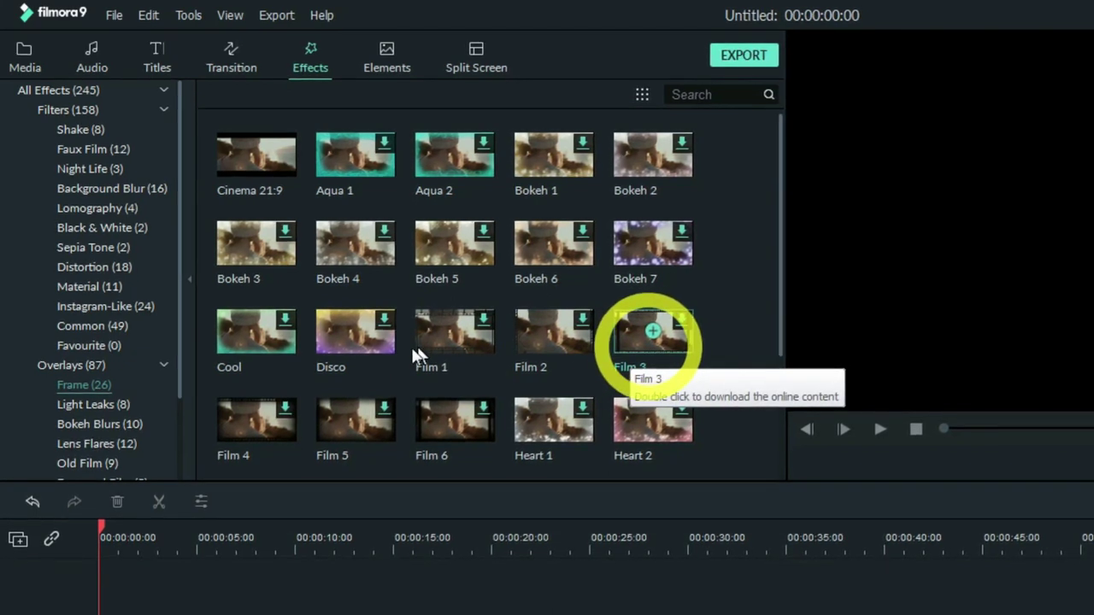
pyautogui.click(549, 354)
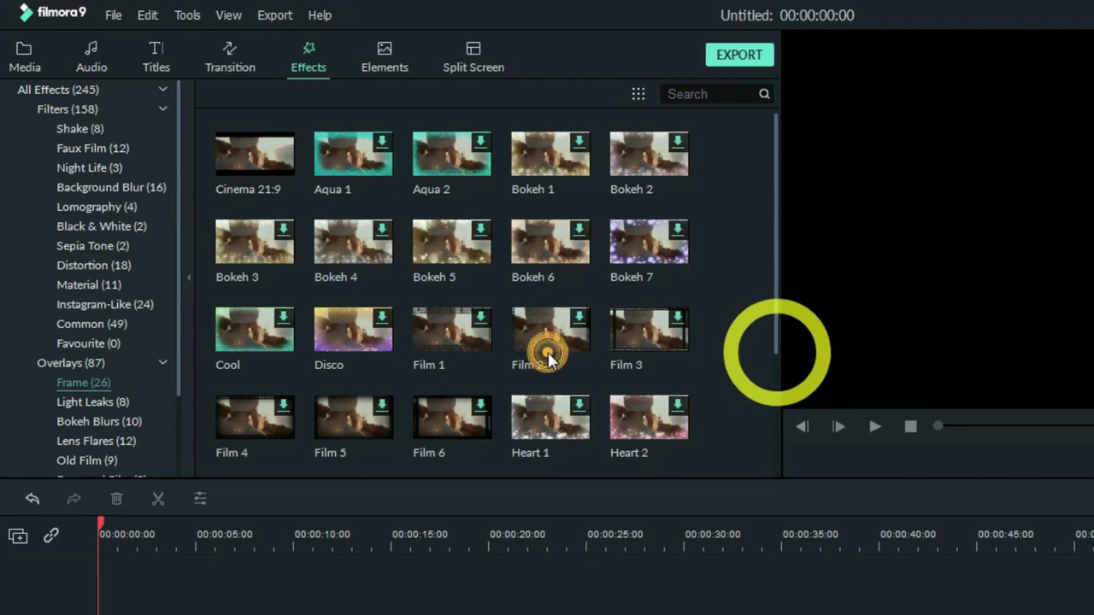
pyautogui.scroll(-3, 546, 389)
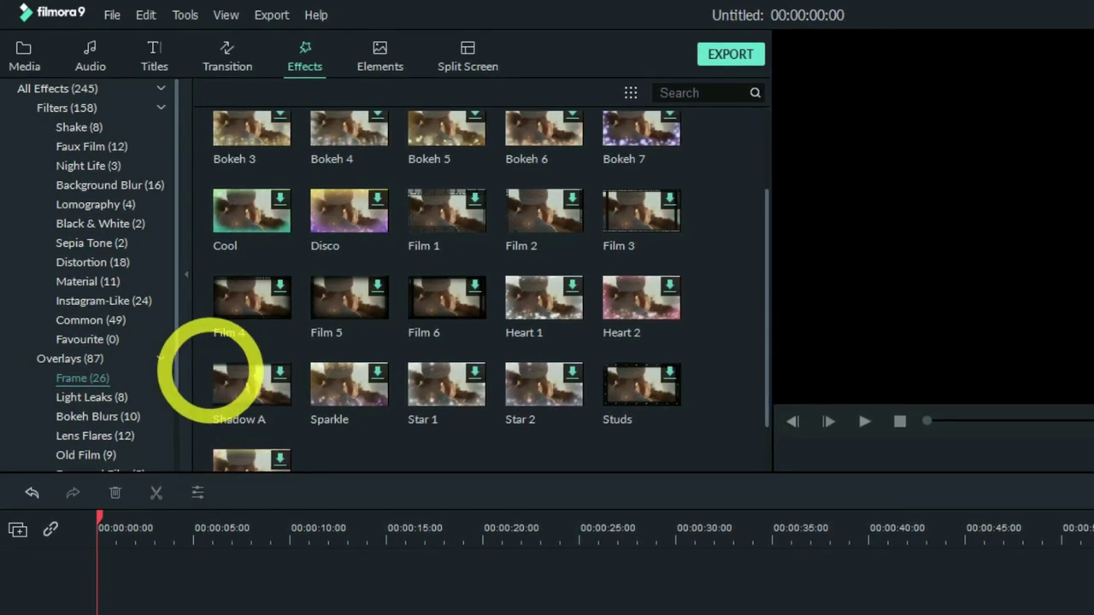
pyautogui.click(91, 396)
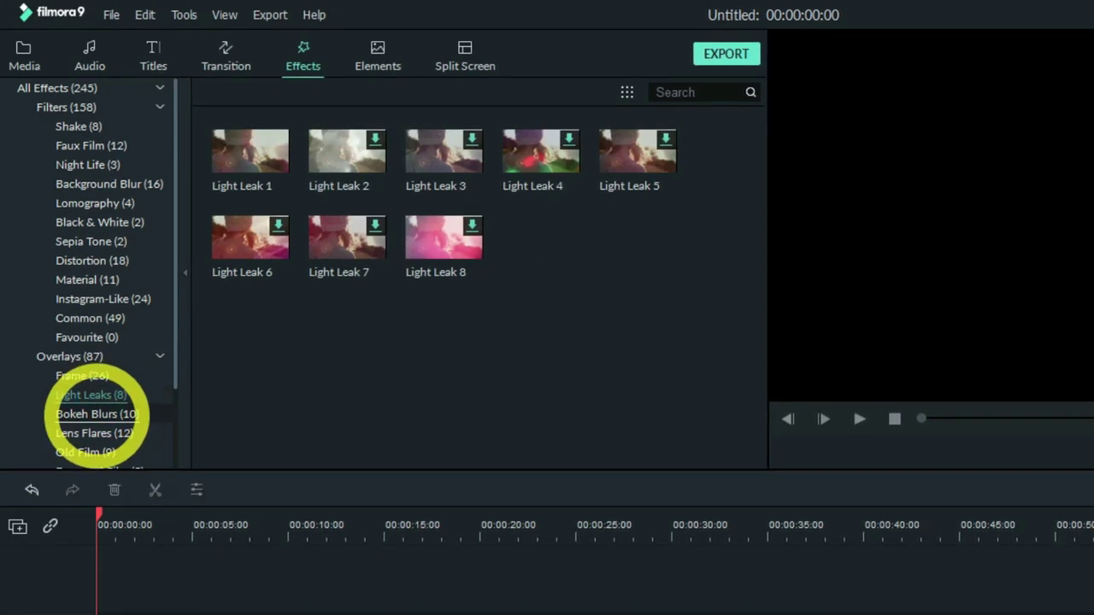
pyautogui.click(92, 414)
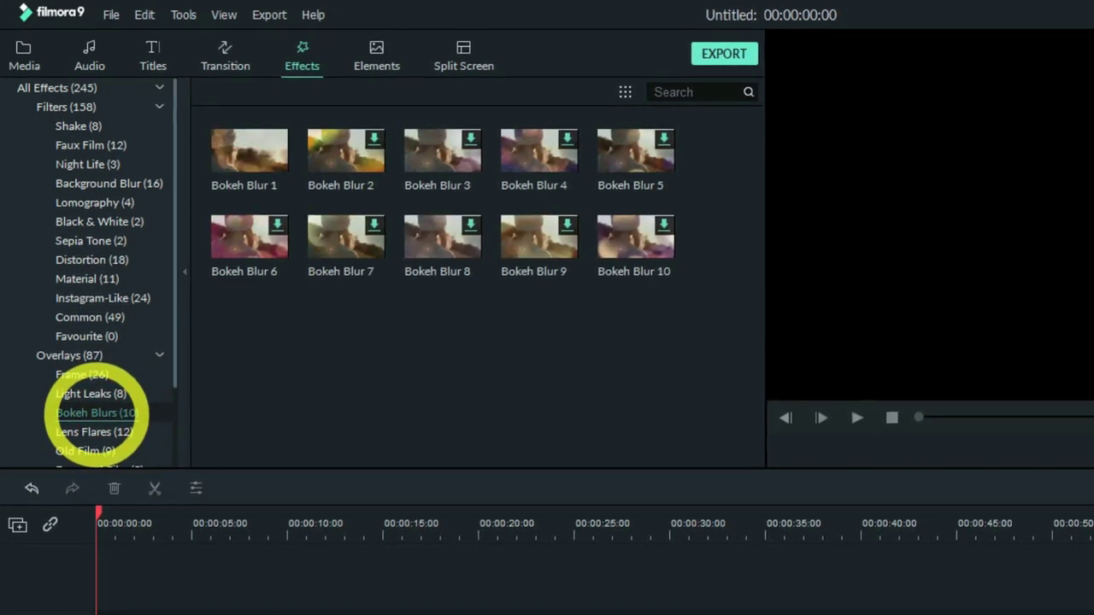
pyautogui.click(81, 433)
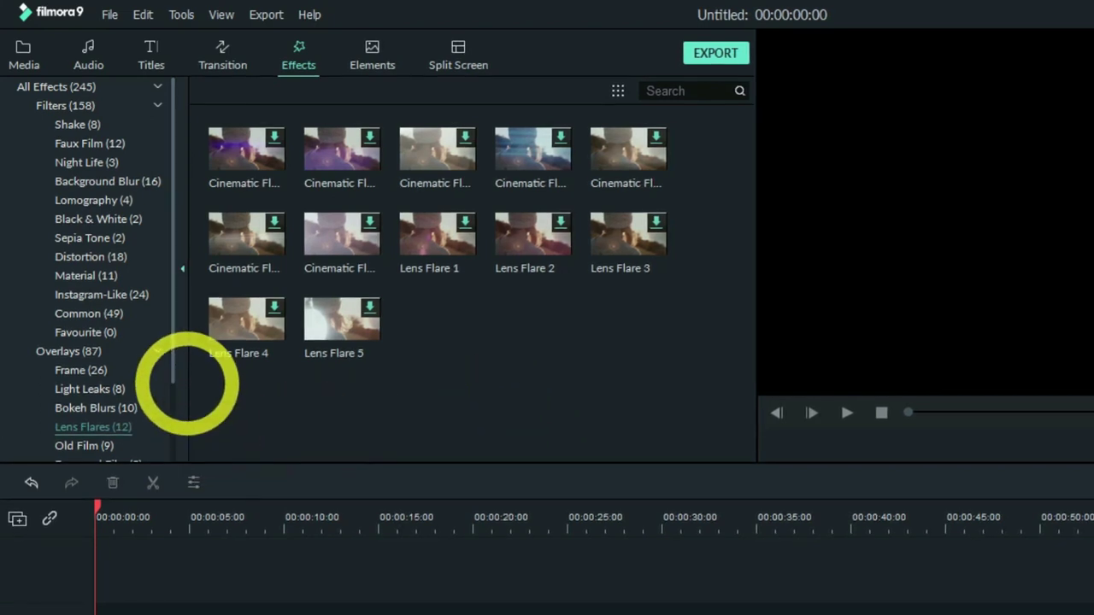
# - Browse the Old Film, Damaged Film, Tv Static and View Finder overlays and the Utility effects
pyautogui.moveTo(175, 373); pyautogui.dragTo(176, 445)
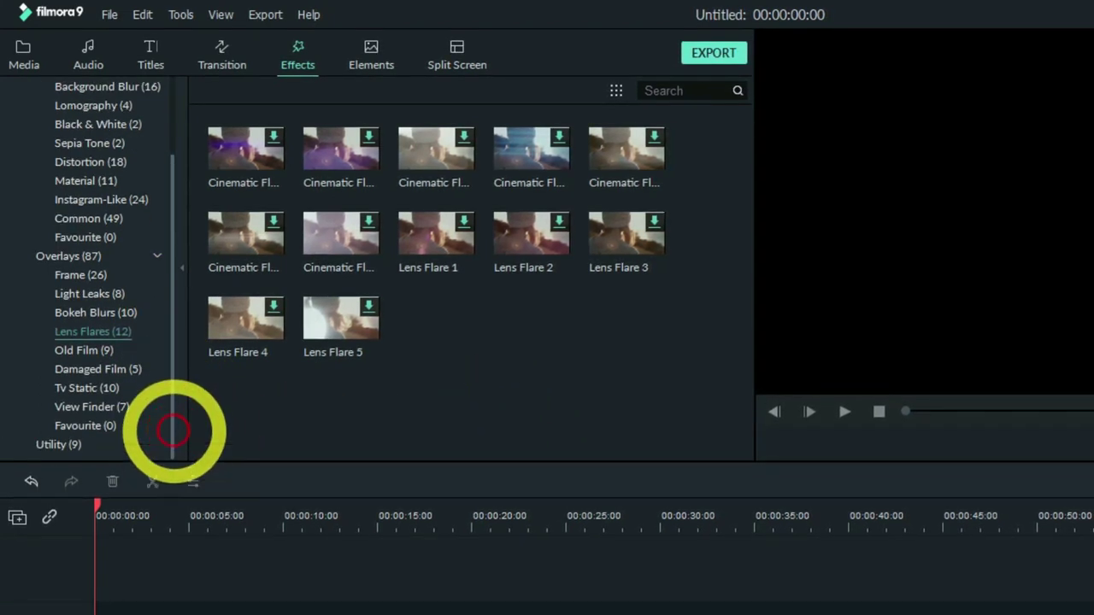
pyautogui.click(83, 351)
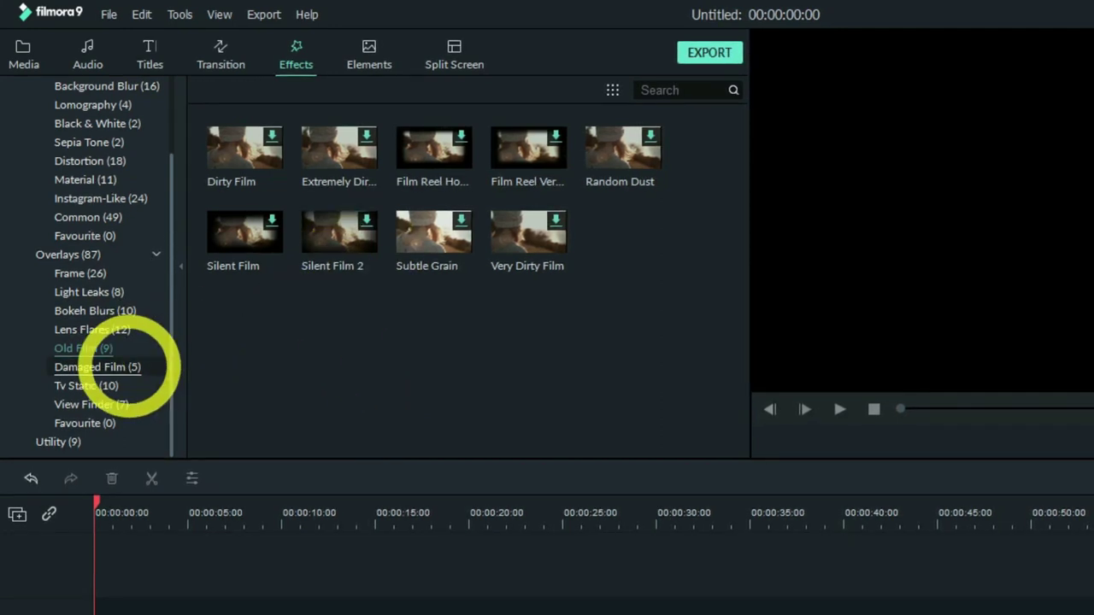
pyautogui.click(124, 368)
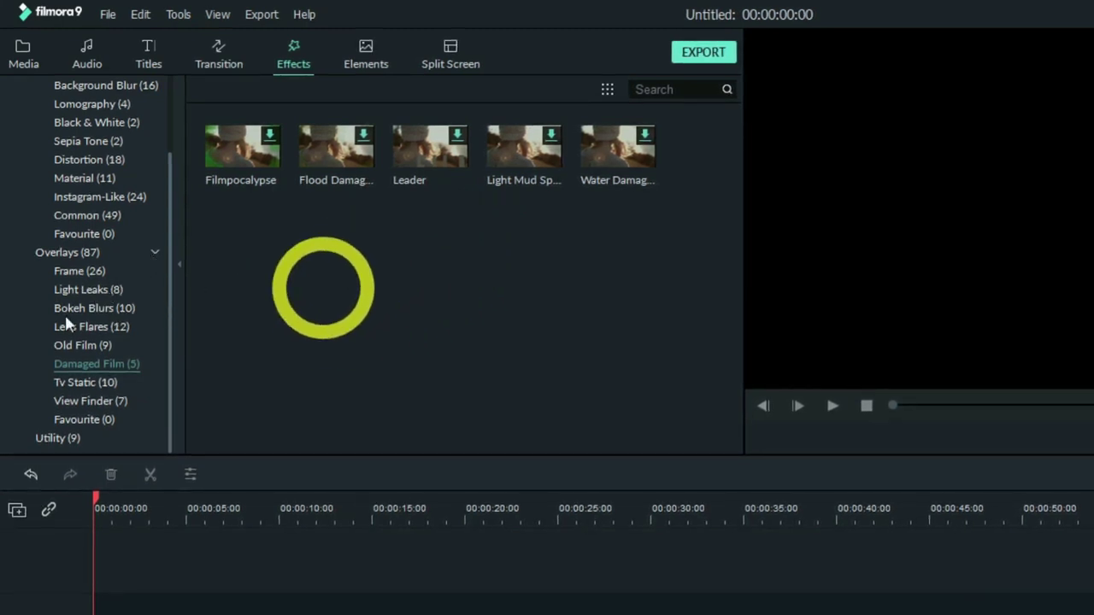
pyautogui.click(90, 382)
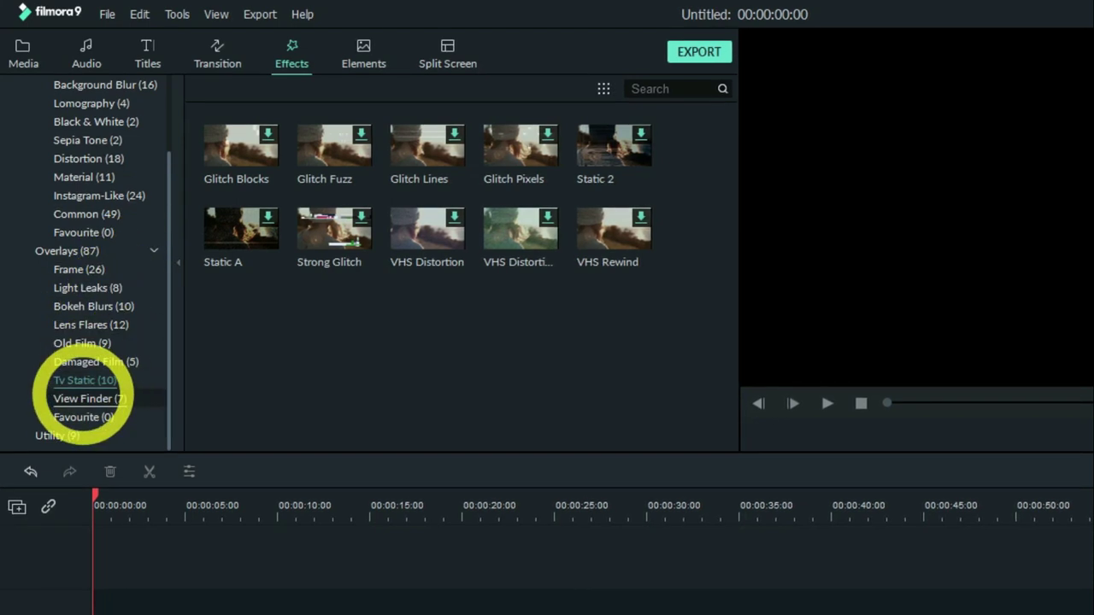
pyautogui.click(83, 398)
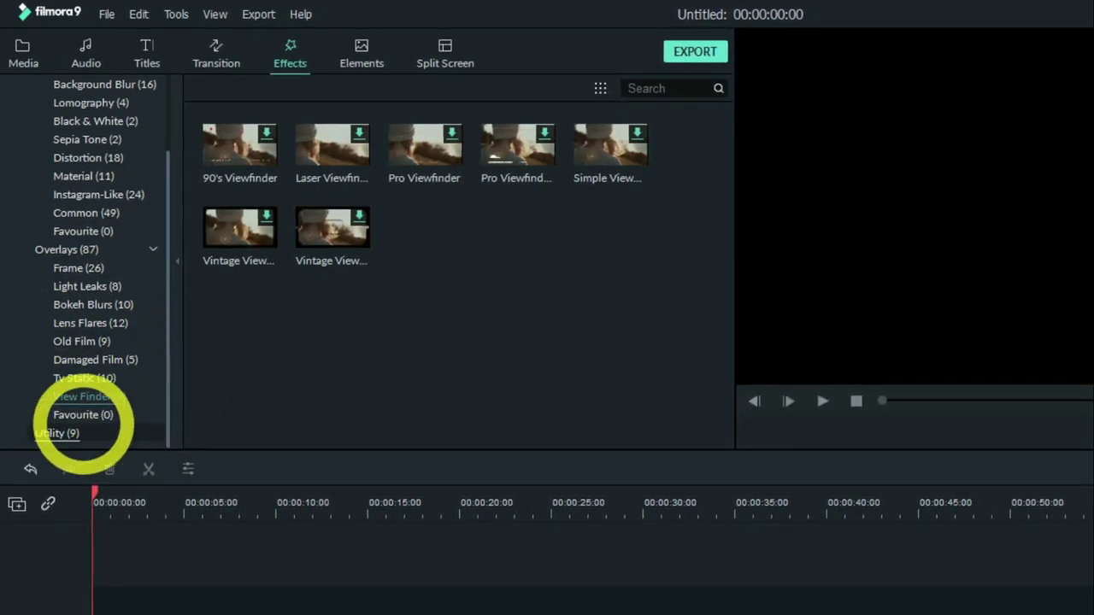
pyautogui.click(57, 433)
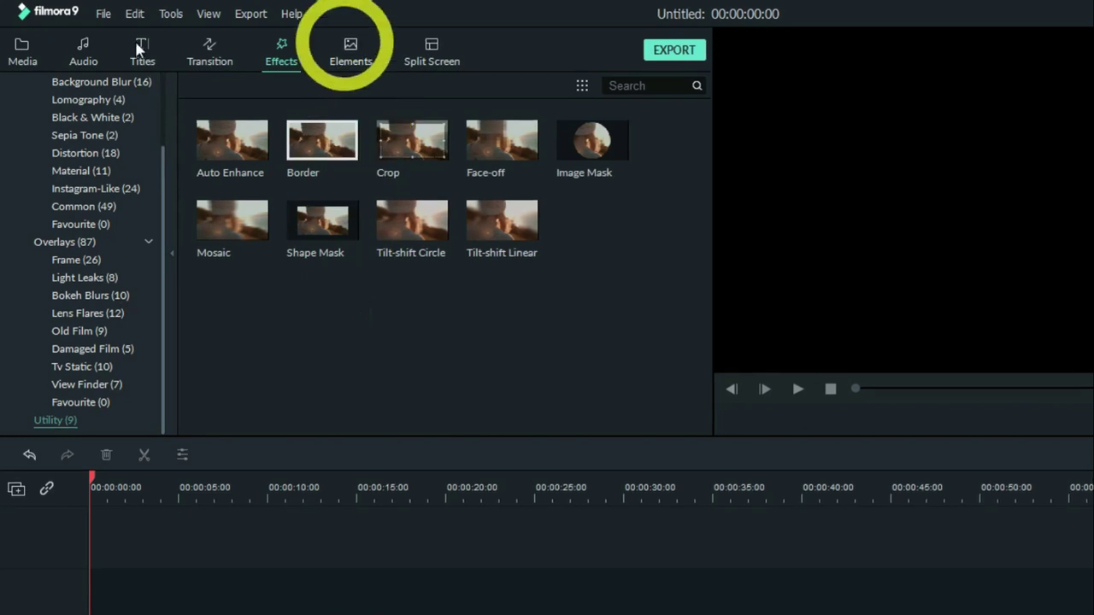
# - Browse the full elements library, from the love and badge graphics down to the pet and tutorial elements
pyautogui.click(350, 52)
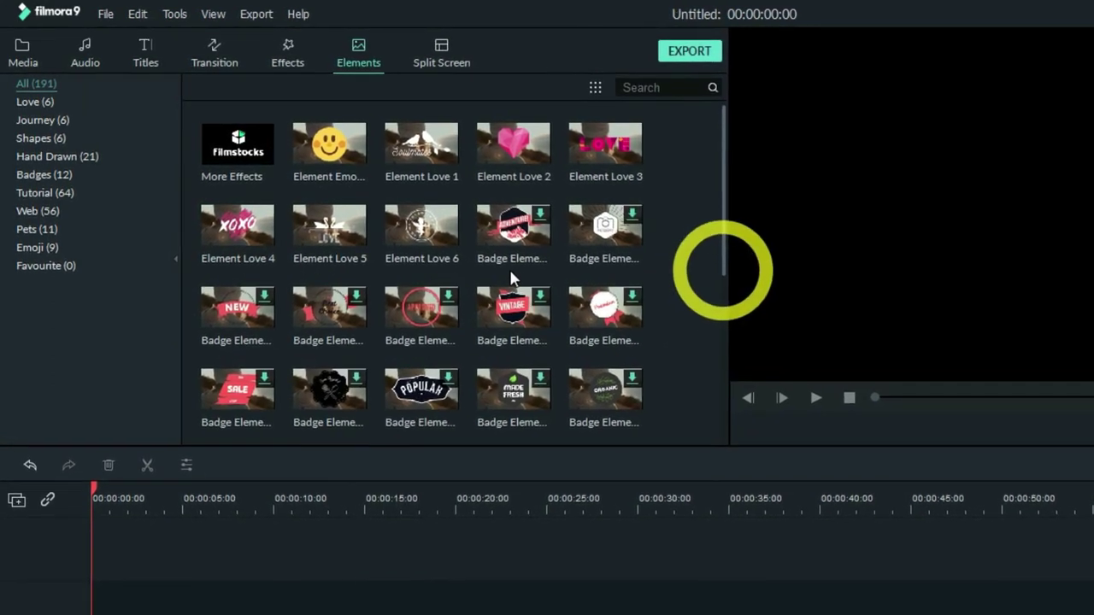
pyautogui.moveTo(719, 272); pyautogui.dragTo(734, 411)
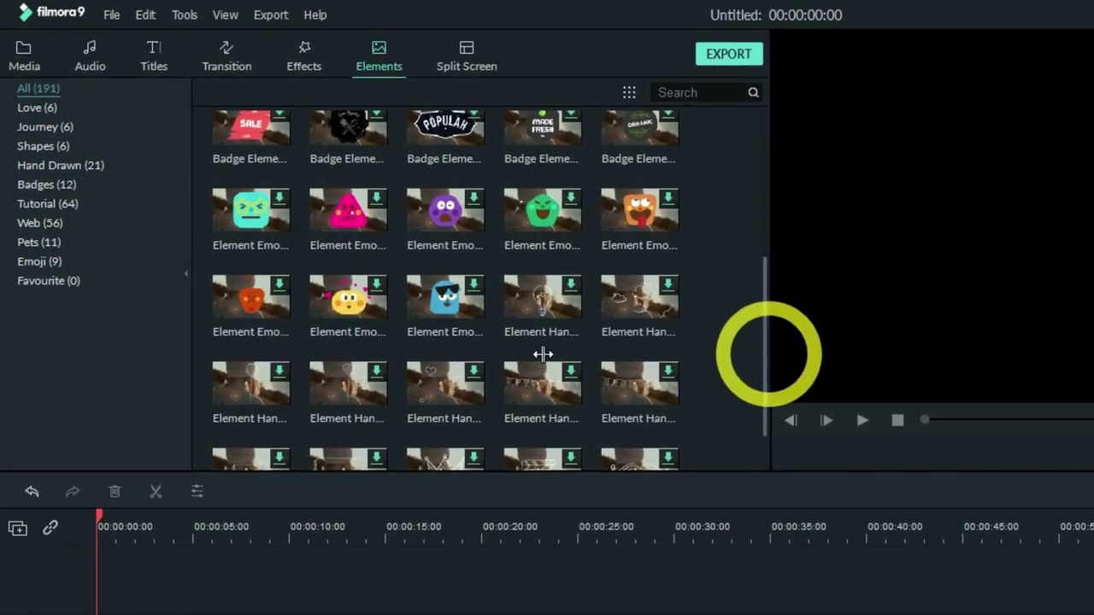
pyautogui.scroll(-4, 540, 385)
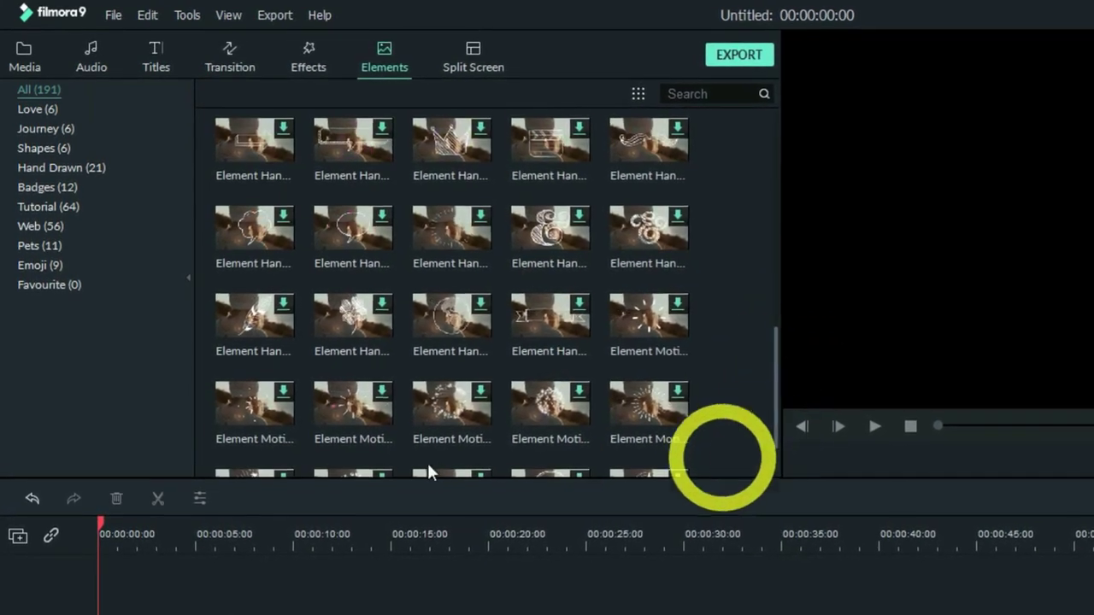
pyautogui.moveTo(785, 406); pyautogui.dragTo(783, 456)
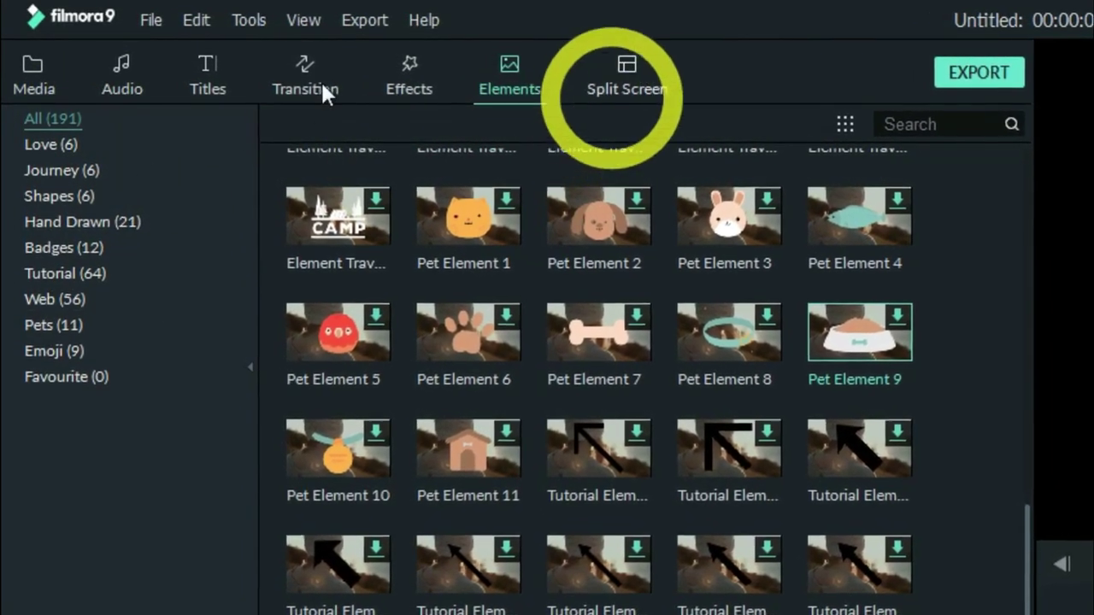
# - Browse the complete list of split screen layouts
pyautogui.click(625, 77)
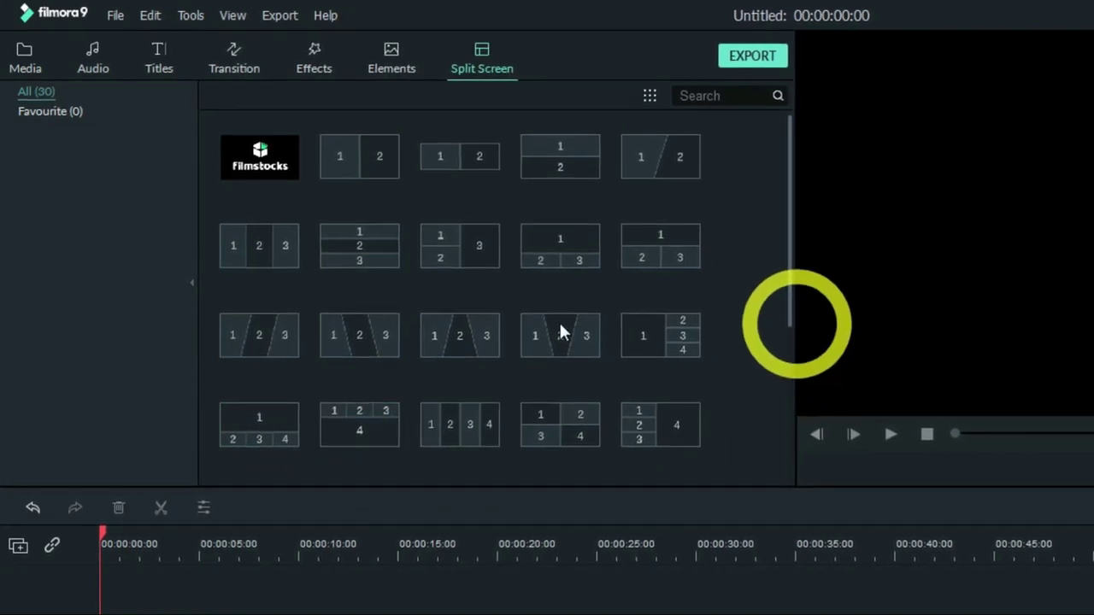
pyautogui.scroll(-3, 549, 340)
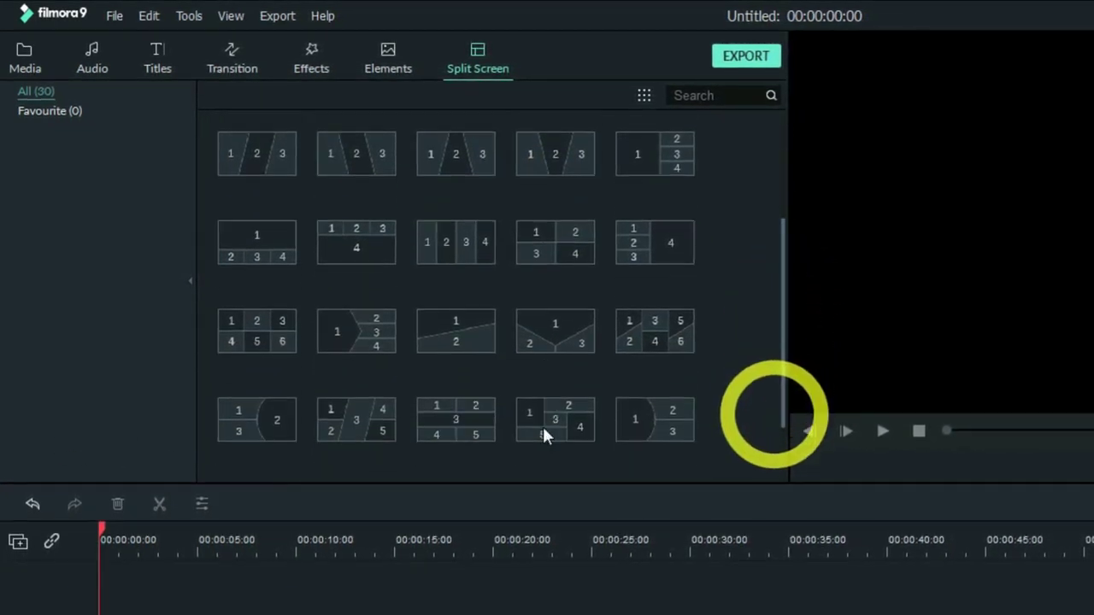
pyautogui.scroll(-1, 545, 436)
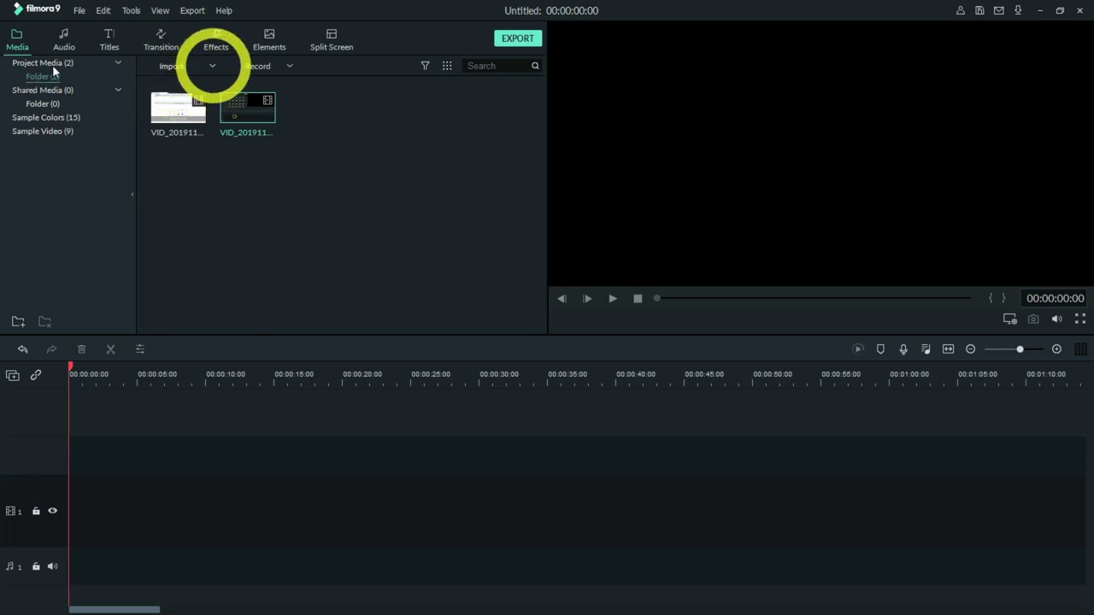
# - In the media library, review the media import options and the recording options for webcam, PC screen and voiceover
pyautogui.click(212, 65)
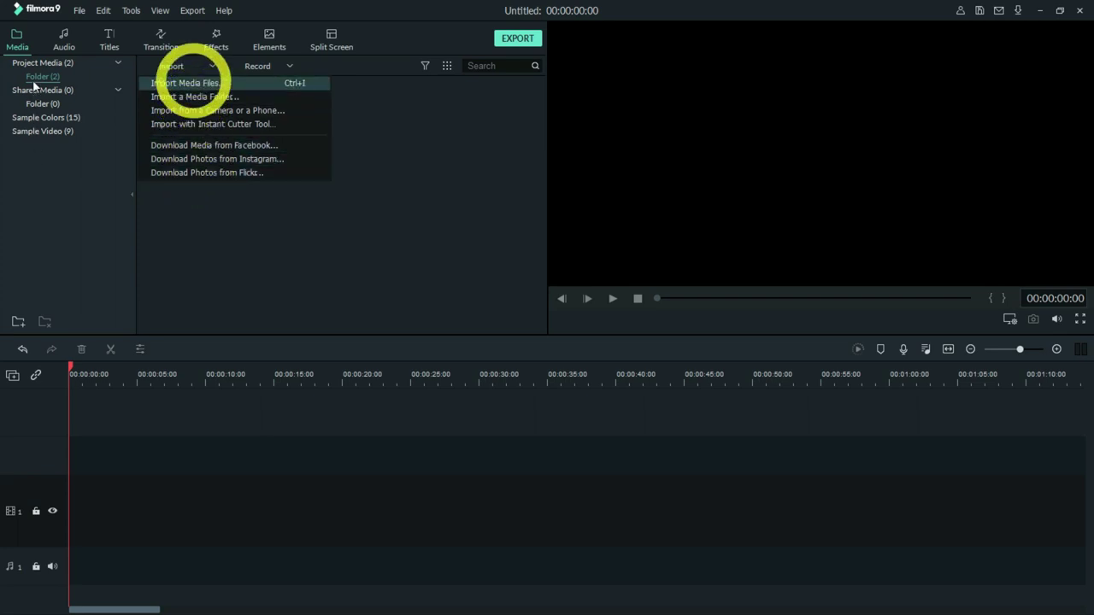
pyautogui.click(130, 68)
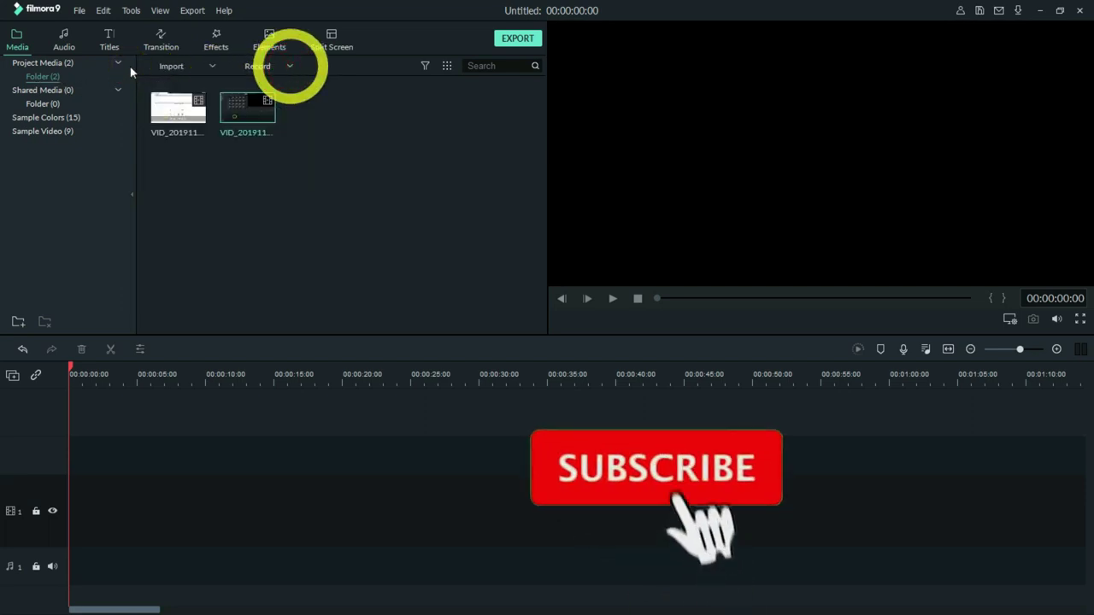
pyautogui.click(131, 70)
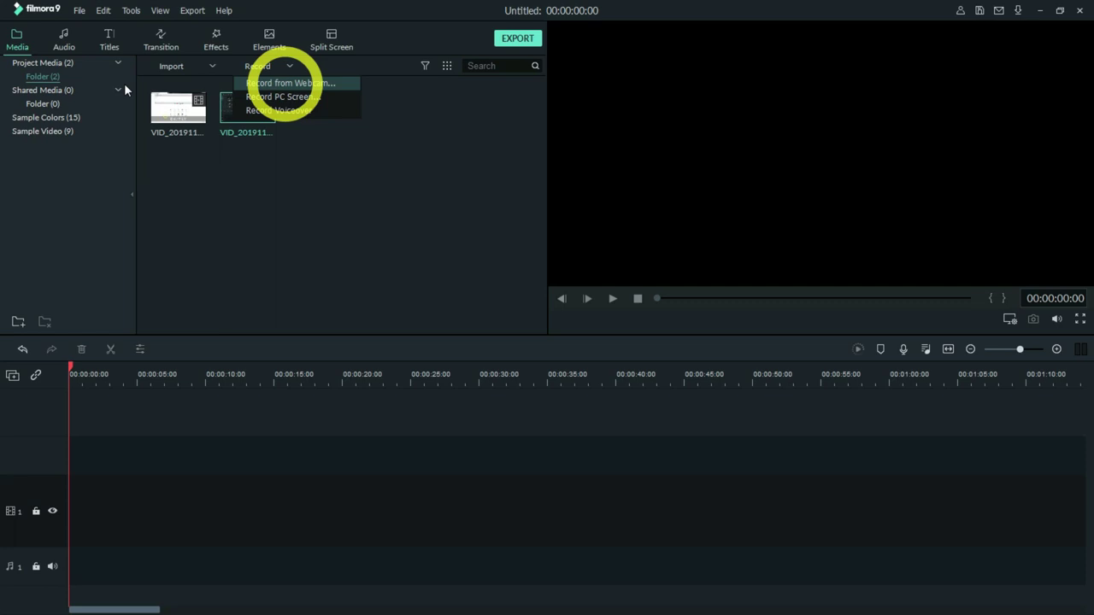
pyautogui.press('Down')
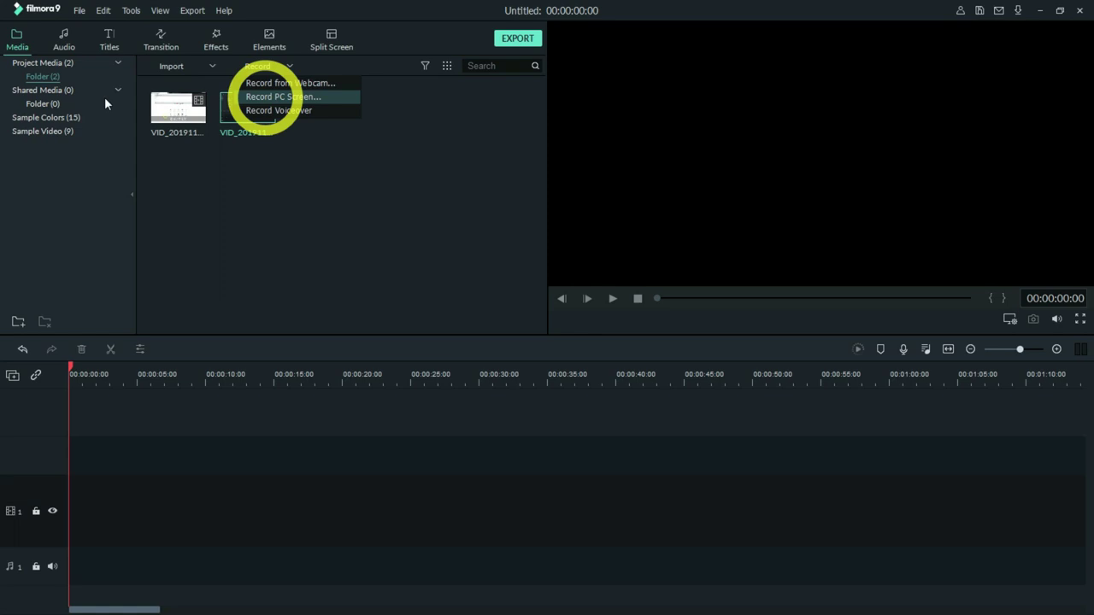
pyautogui.click(265, 97)
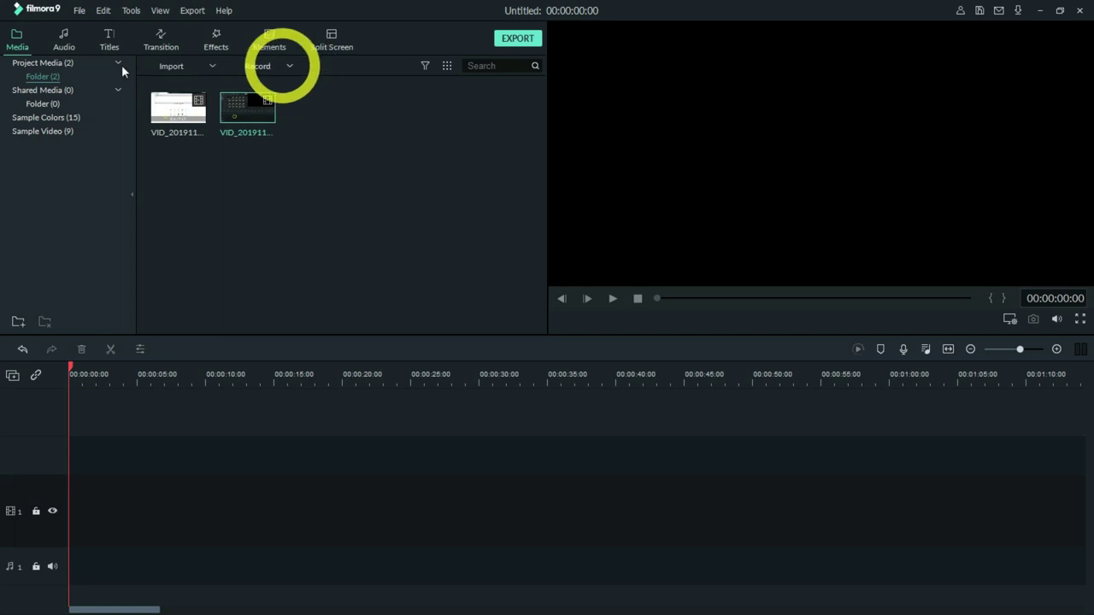
pyautogui.click(288, 66)
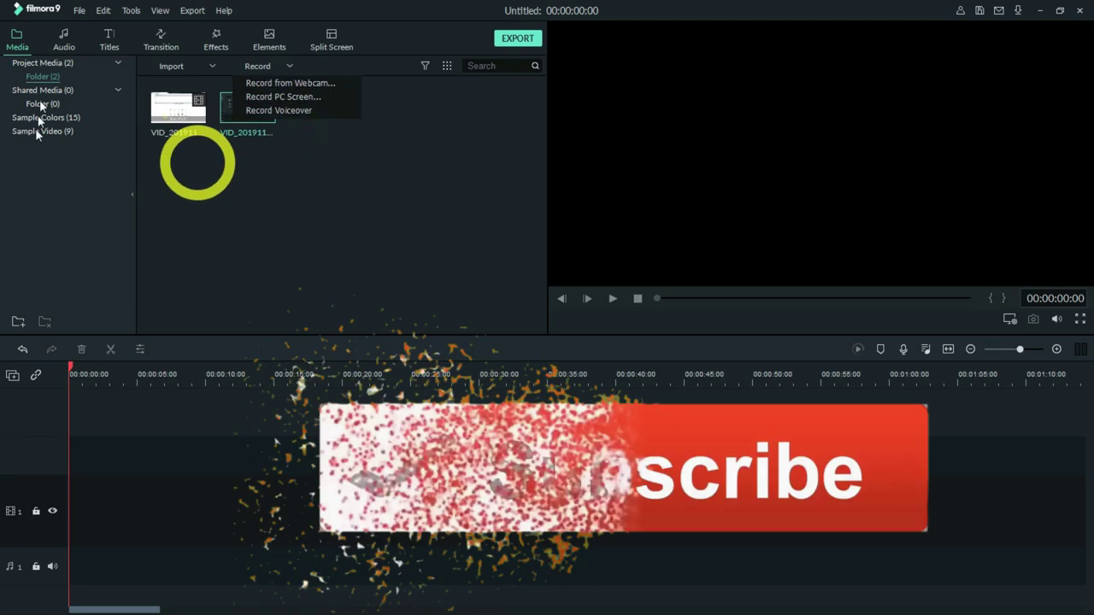
# - Import the Airplane - 14252 clip from the Video folder in Downloads into the project media
pyautogui.click(51, 65)
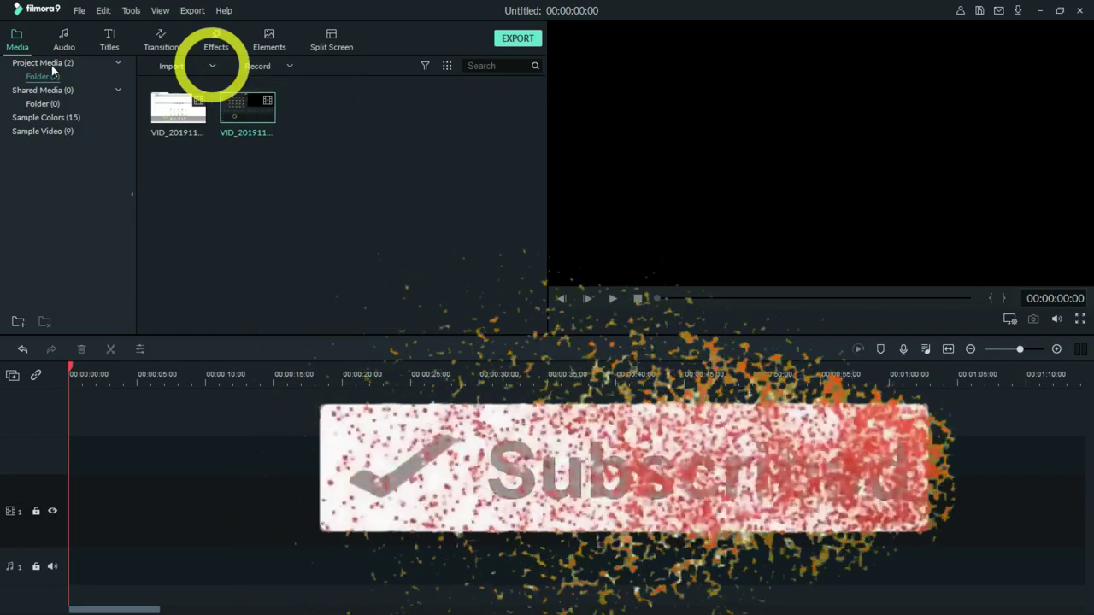
pyautogui.click(212, 65)
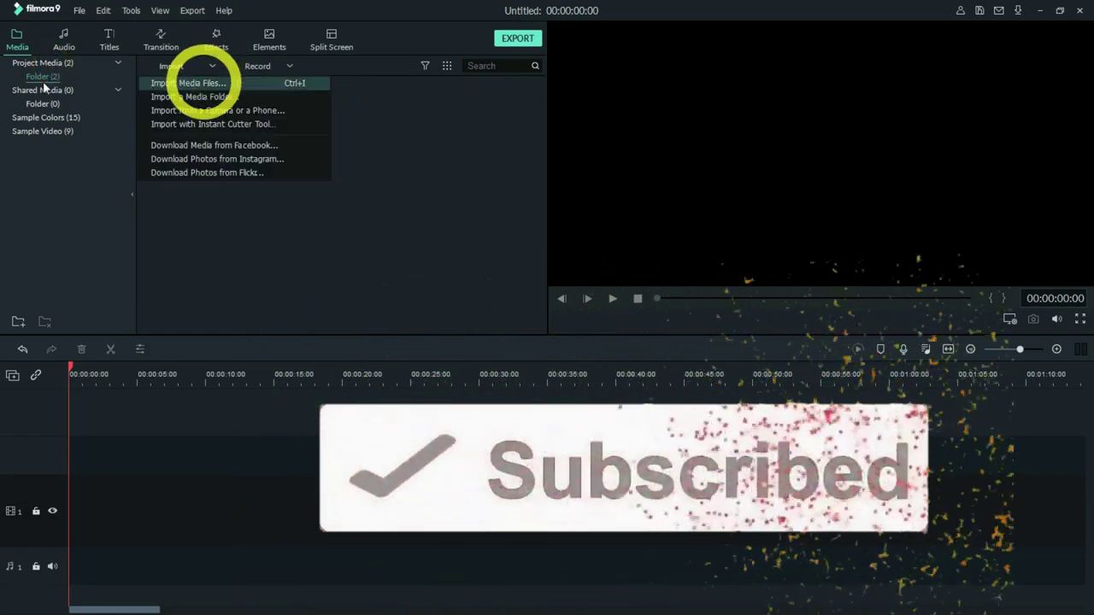
pyautogui.click(203, 81)
pyautogui.click(42, 79)
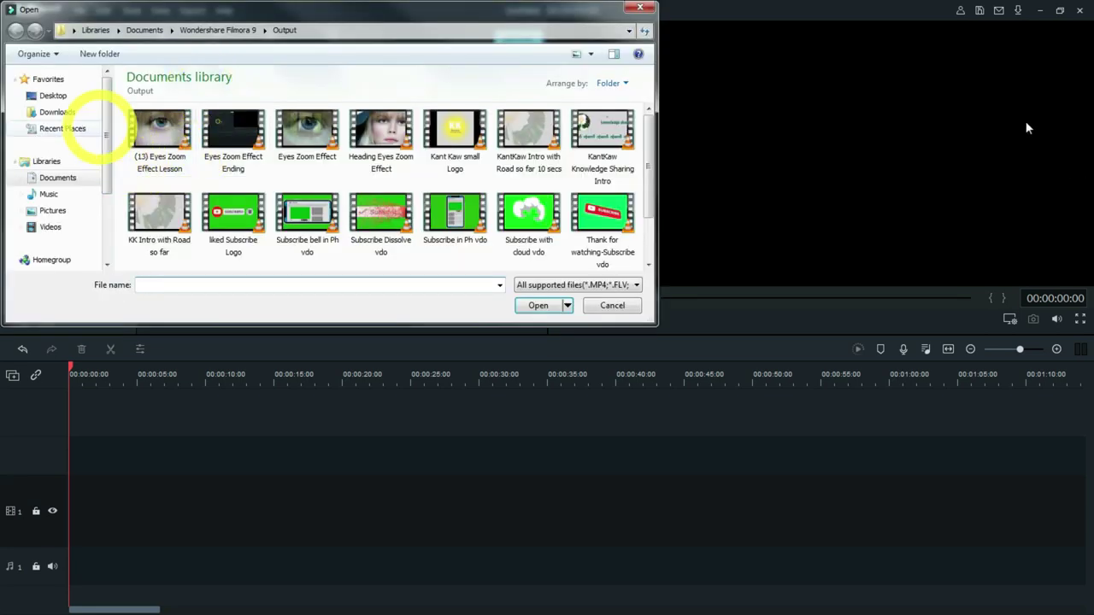
pyautogui.click(58, 112)
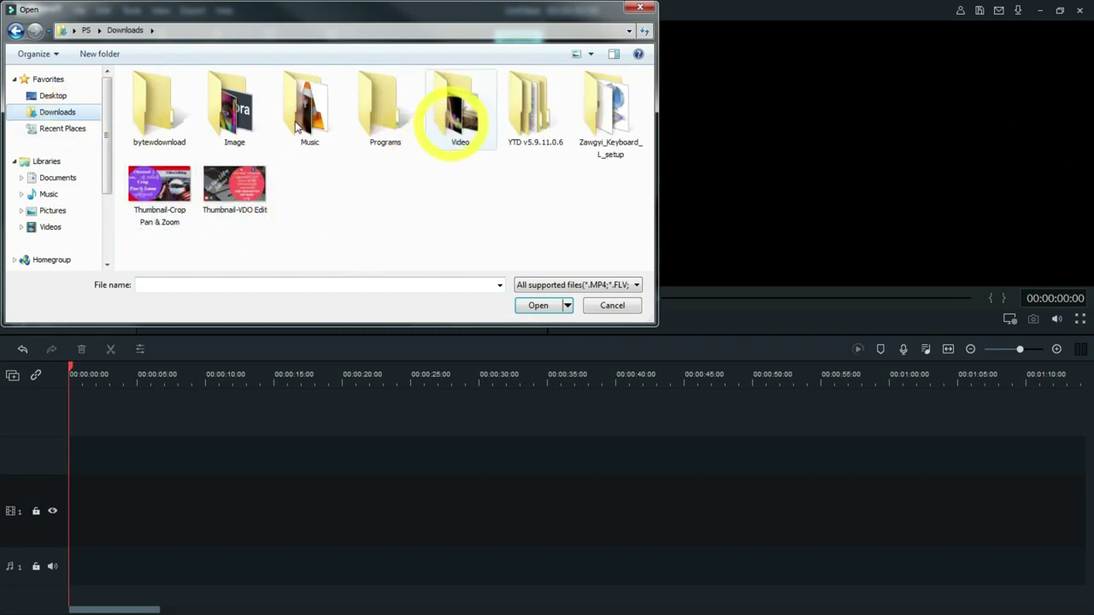
pyautogui.doubleClick(462, 107)
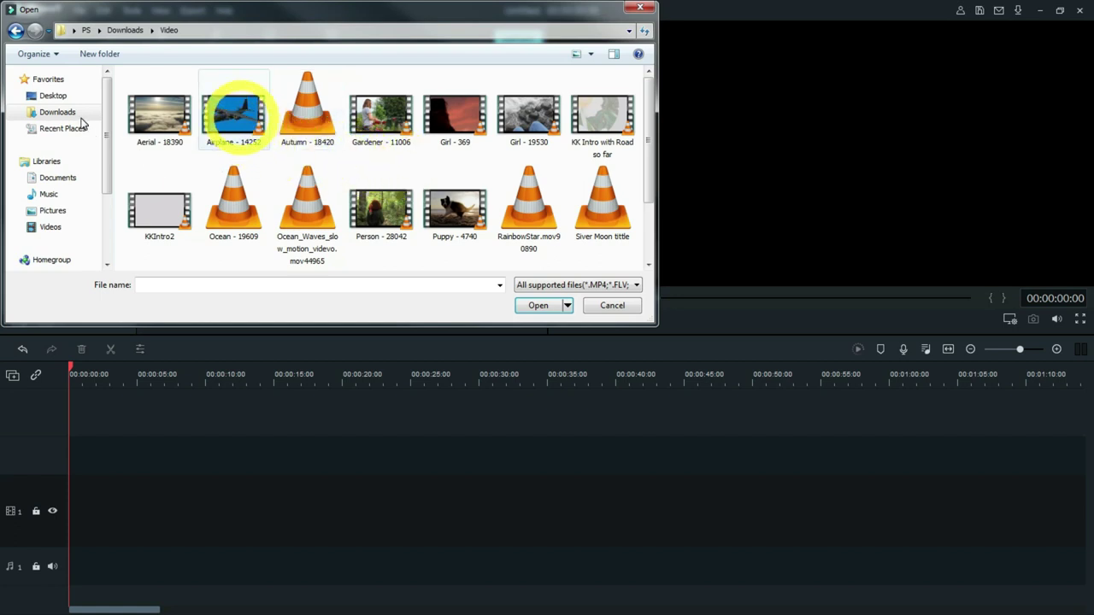
pyautogui.click(235, 111)
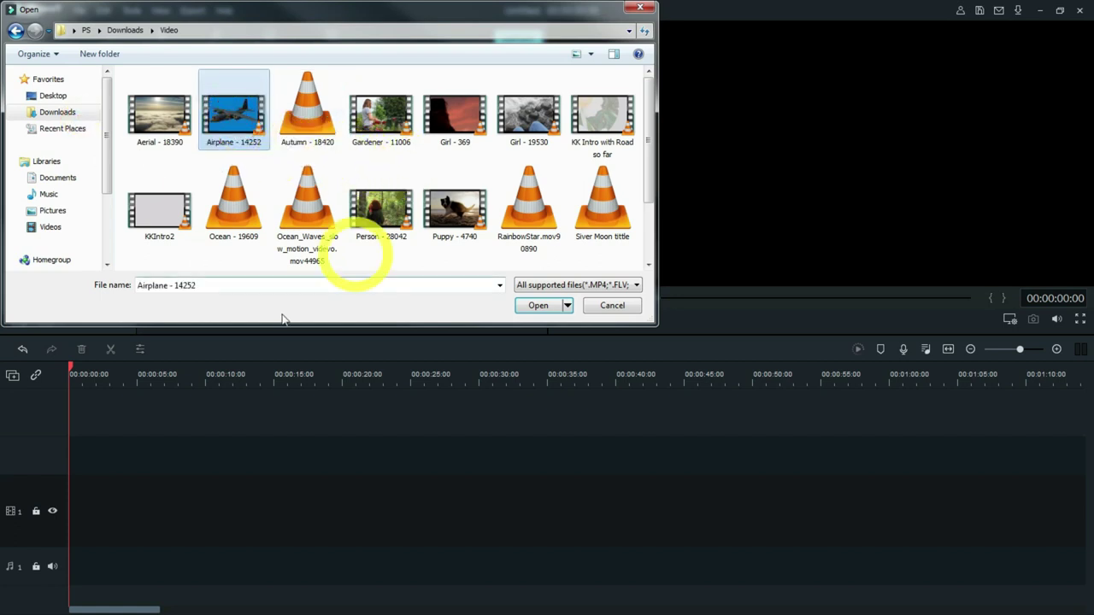
pyautogui.click(538, 305)
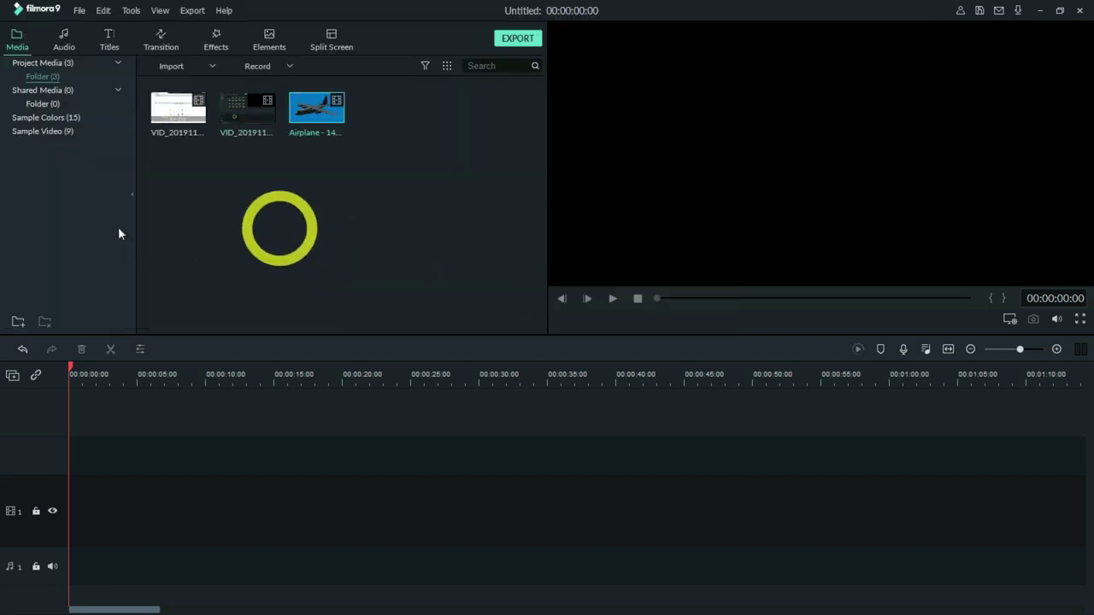
# - Import the Young Woman - 10120 clip from the Video folder into the project media
pyautogui.click(212, 66)
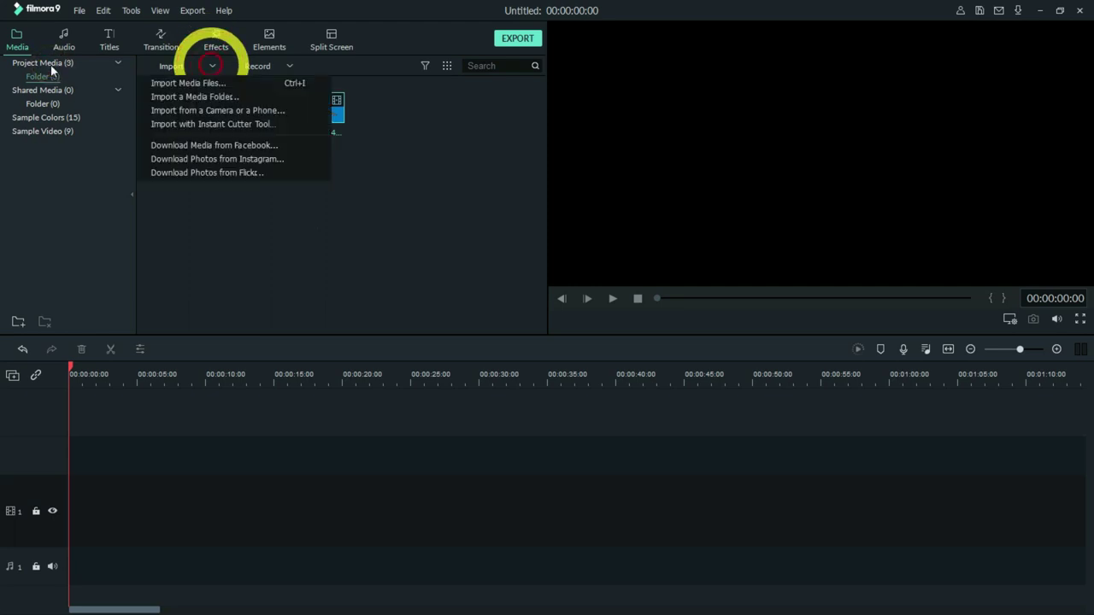
pyautogui.click(190, 83)
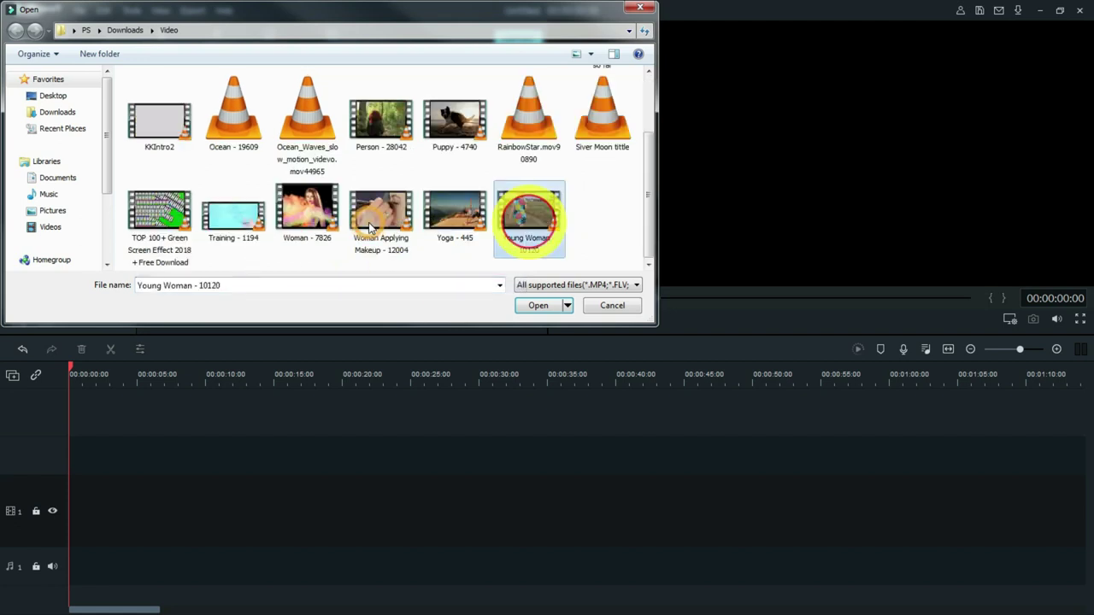
pyautogui.scroll(-2, 404, 256)
pyautogui.click(529, 216)
pyautogui.click(539, 305)
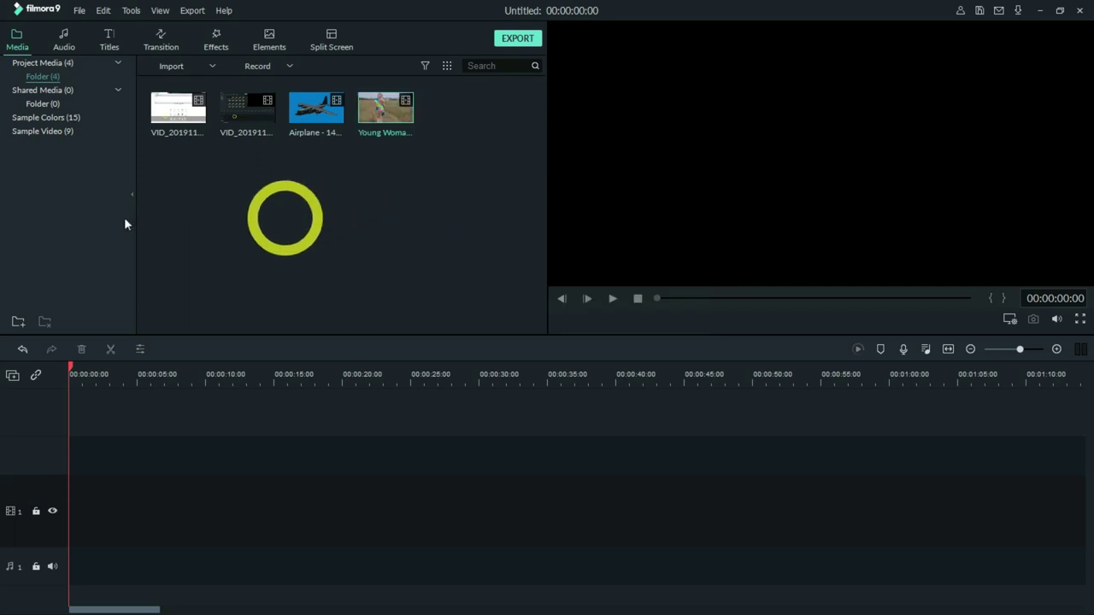
# - Import the Training - 1194 clip from the Video folder into the project media
pyautogui.click(212, 66)
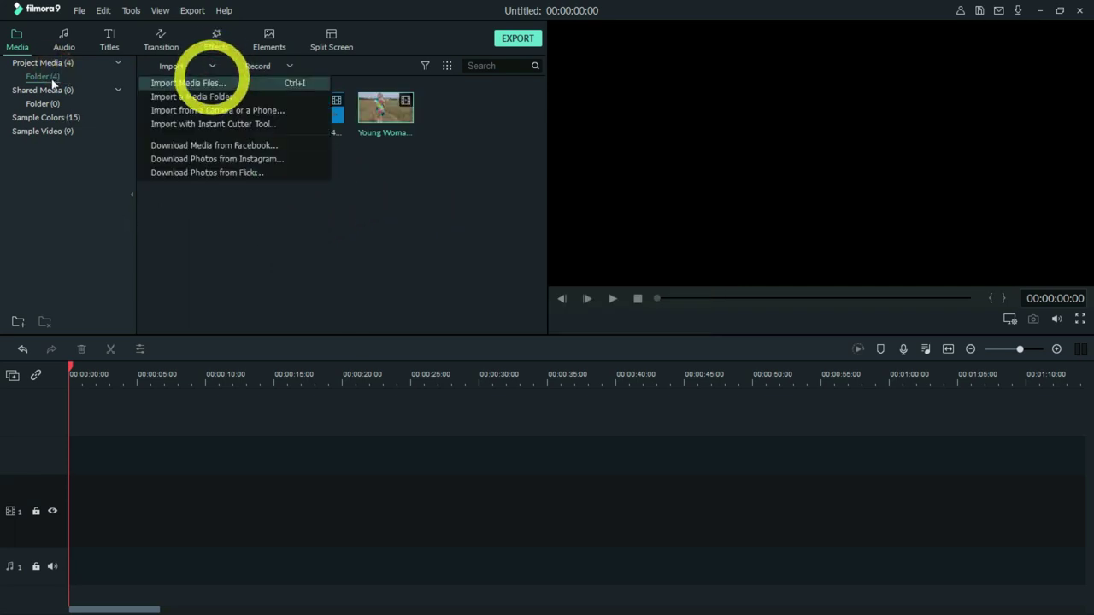
pyautogui.click(207, 81)
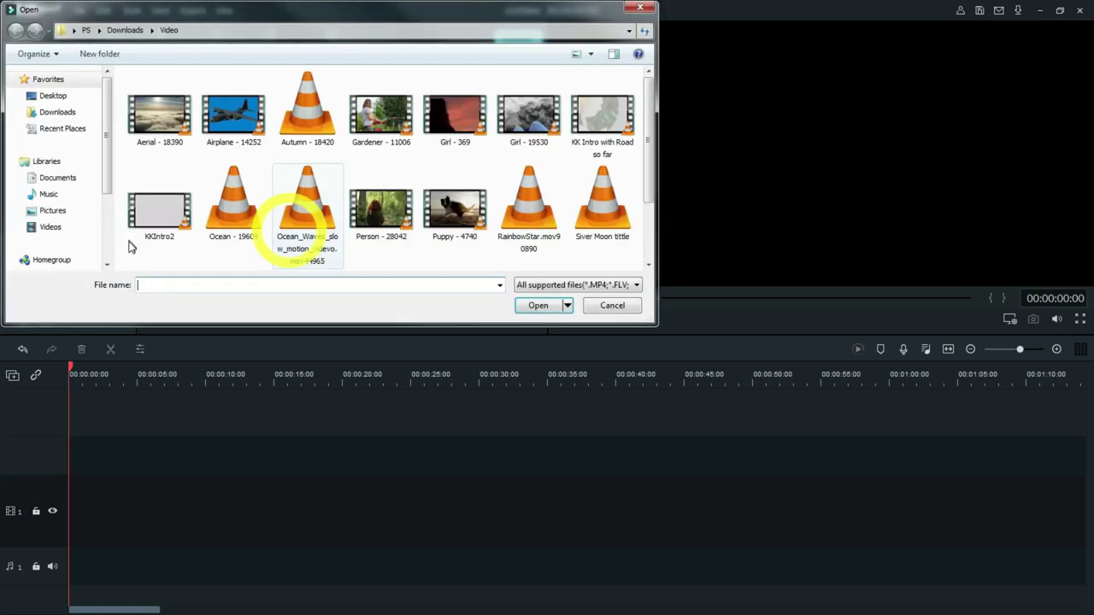
pyautogui.scroll(-2, 250, 231)
pyautogui.click(244, 220)
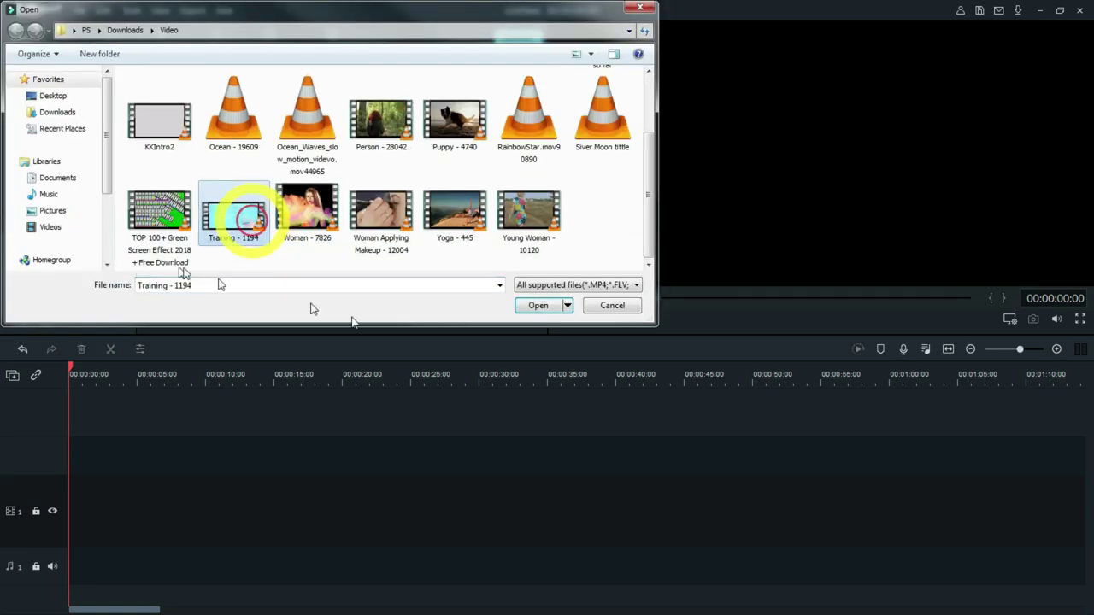
pyautogui.click(540, 306)
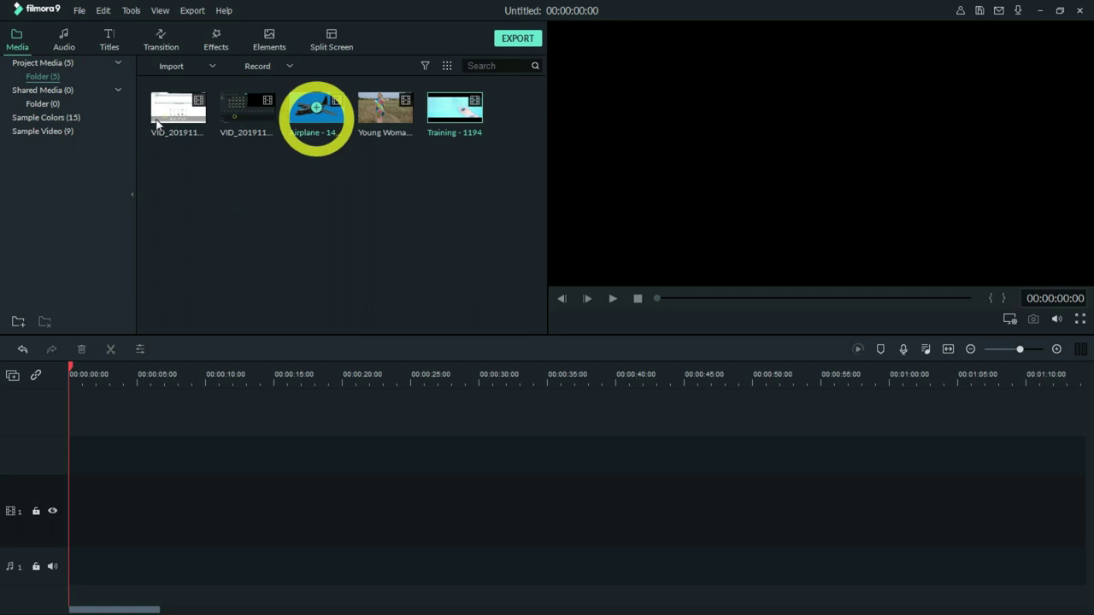
# - Place the Airplane, Young Woman and Training clips end to end on video track 2 from the timeline's start, leaving the project settings unchanged
pyautogui.moveTo(314, 110); pyautogui.dragTo(58, 312)
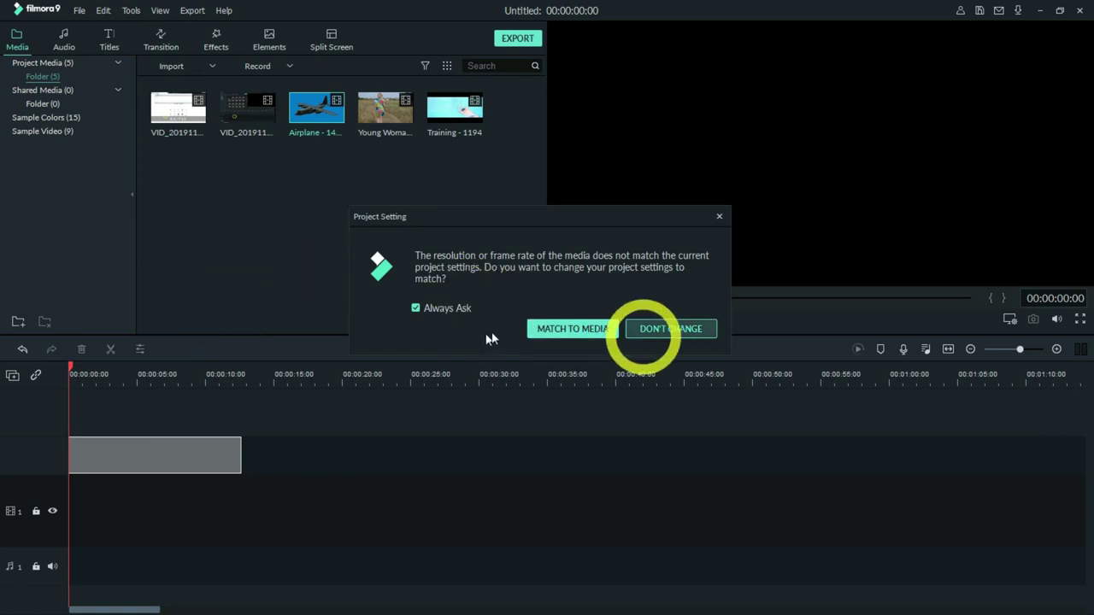
pyautogui.click(668, 329)
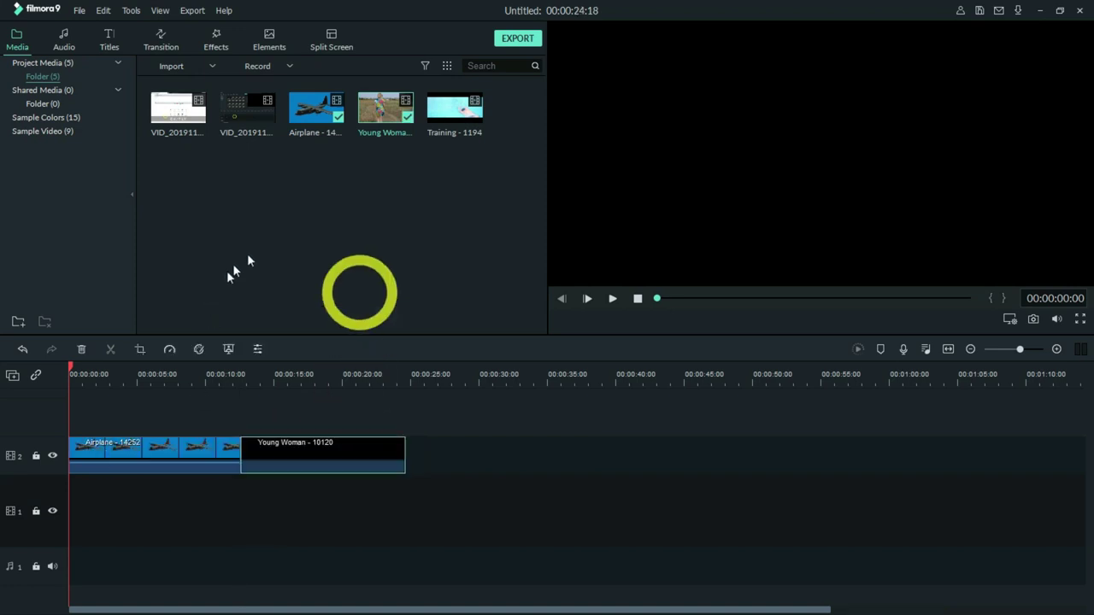
pyautogui.click(455, 111)
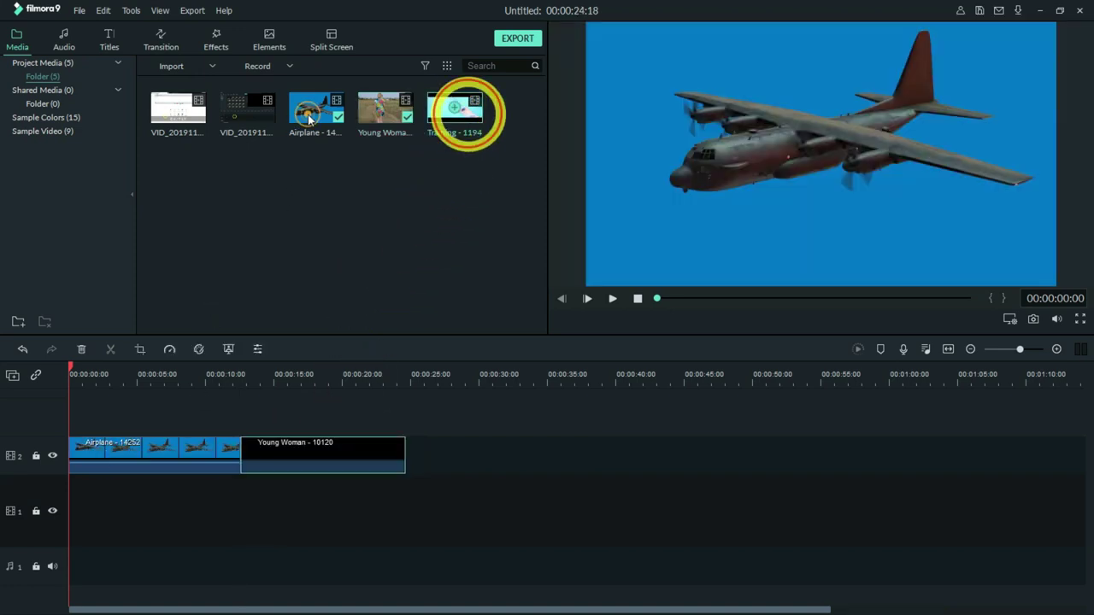
pyautogui.moveTo(471, 287); pyautogui.dragTo(416, 455)
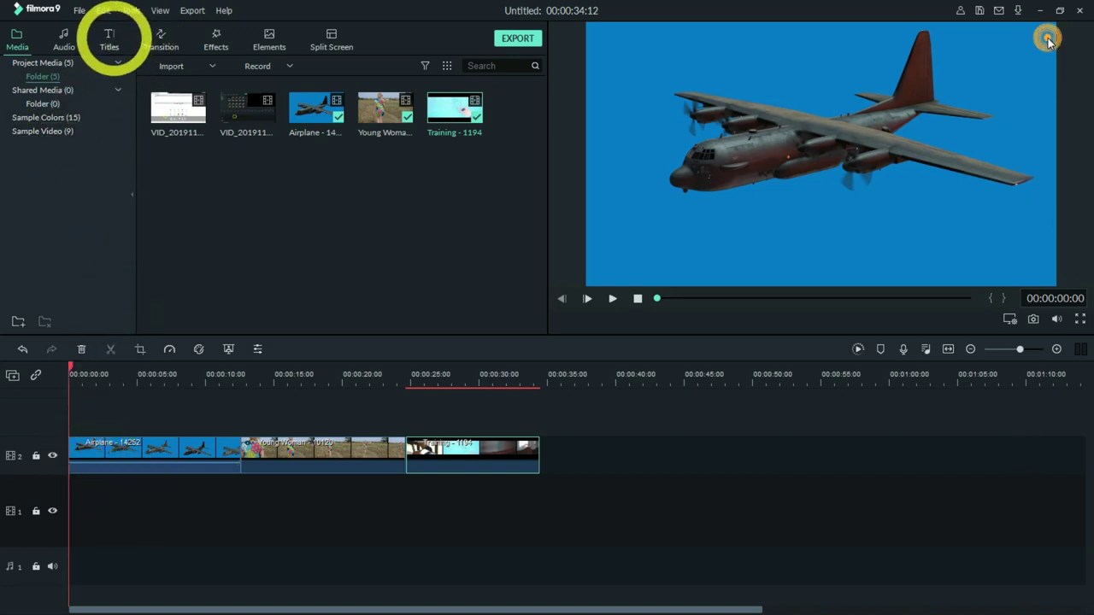
# - Preview the Title 2 preset and add it at the timeline's start on a track above the Airplane clip
pyautogui.click(110, 38)
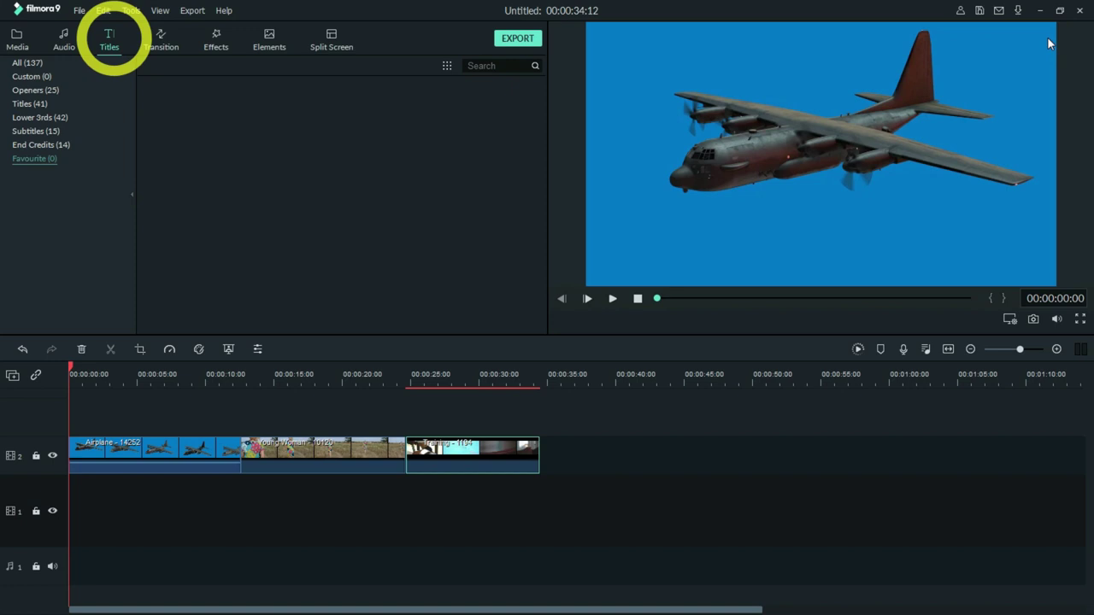
pyautogui.click(30, 103)
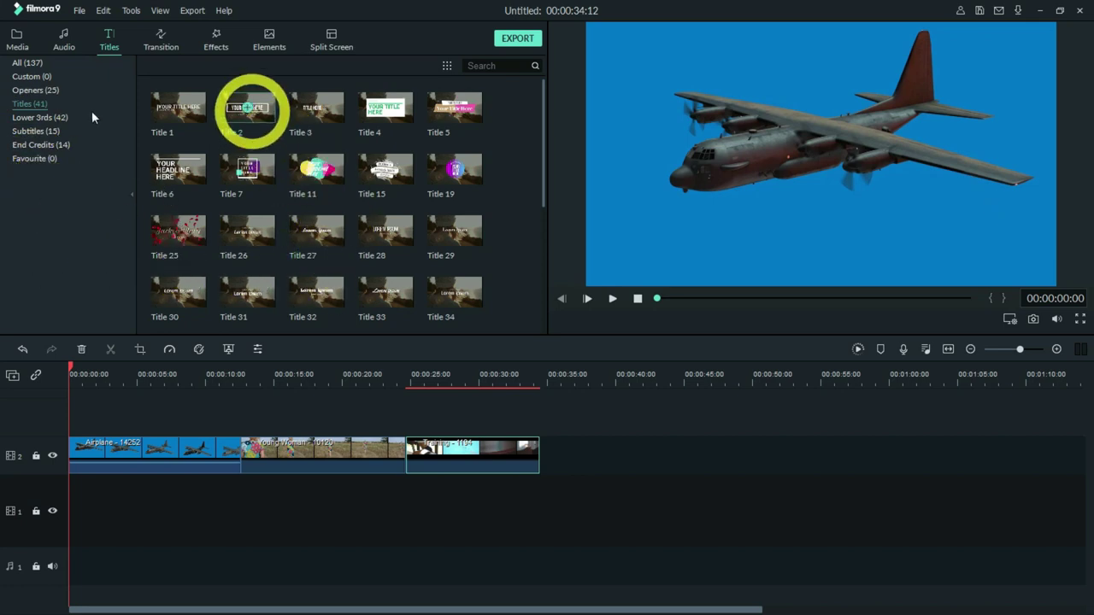
pyautogui.click(263, 107)
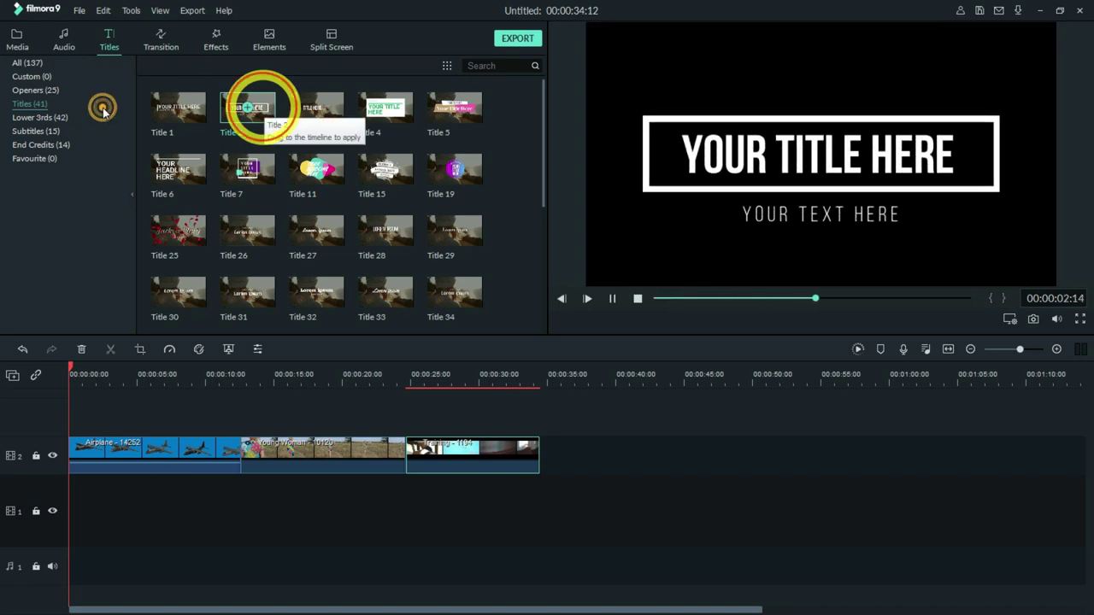
pyautogui.moveTo(102, 359); pyautogui.dragTo(77, 419)
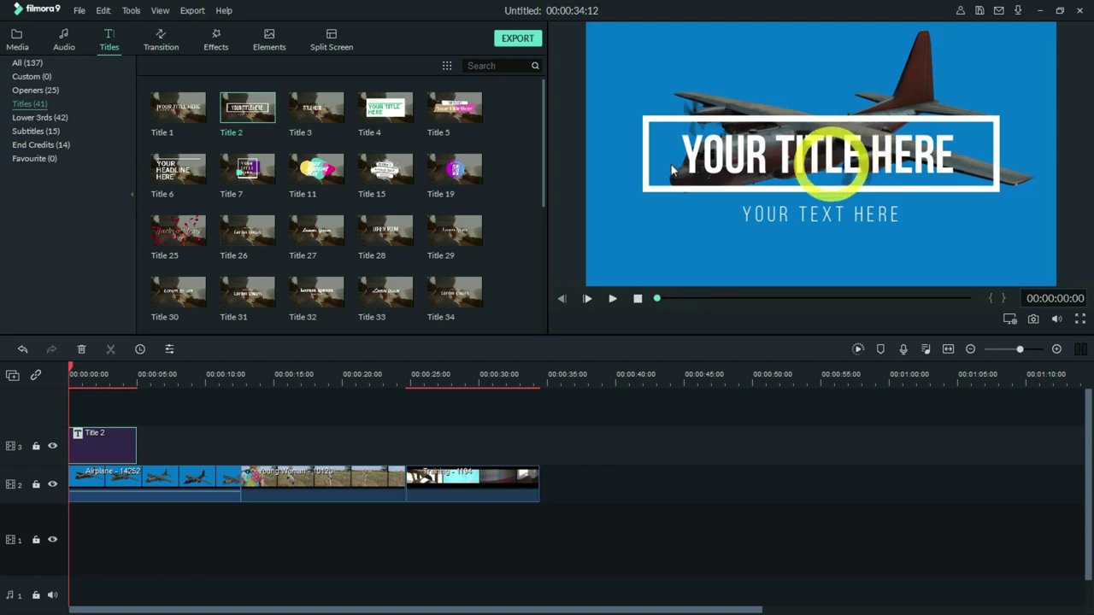
# - Replace the "YOUR TITLE HERE" text in the Title 2 clip with "Aeroplane"
pyautogui.click(766, 159)
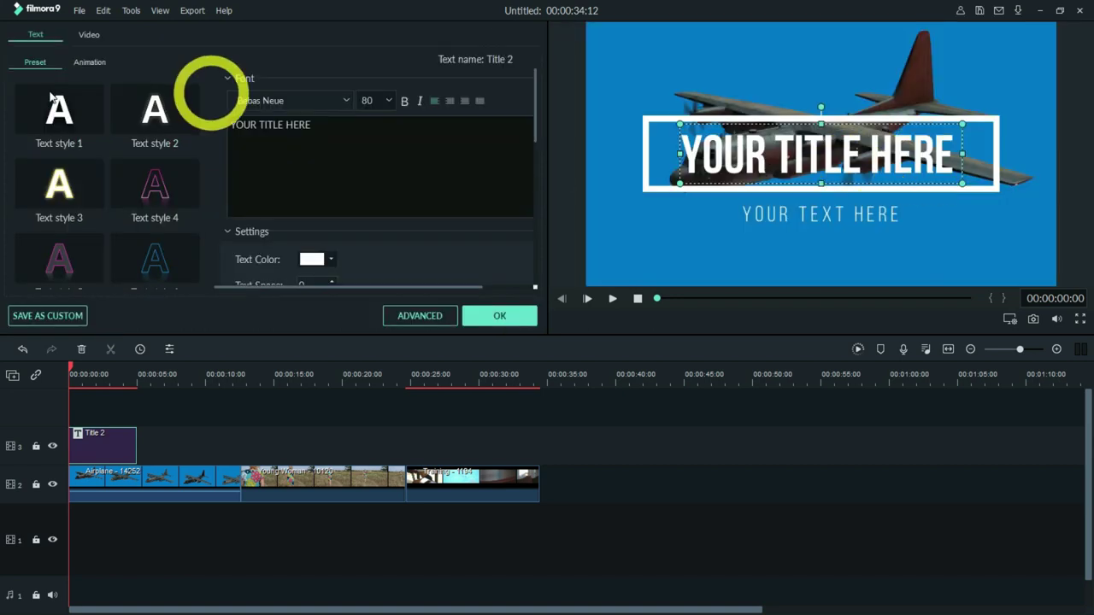
pyautogui.click(339, 157)
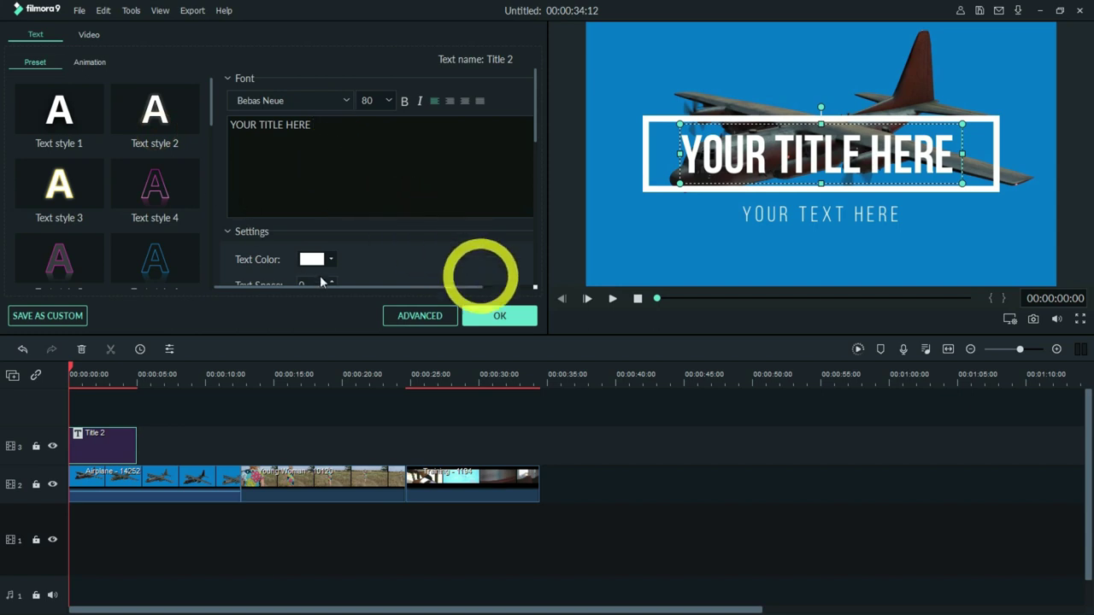
pyautogui.press('BackSpace')
pyautogui.press('BackSpace')
pyautogui.press('BackSpace')
pyautogui.press('BackSpace')
pyautogui.press('BackSpace')
pyautogui.press('BackSpace')
pyautogui.press('BackSpace')
pyautogui.press('BackSpace')
pyautogui.press('BackSpace')
pyautogui.press('BackSpace')
pyautogui.press('BackSpace')
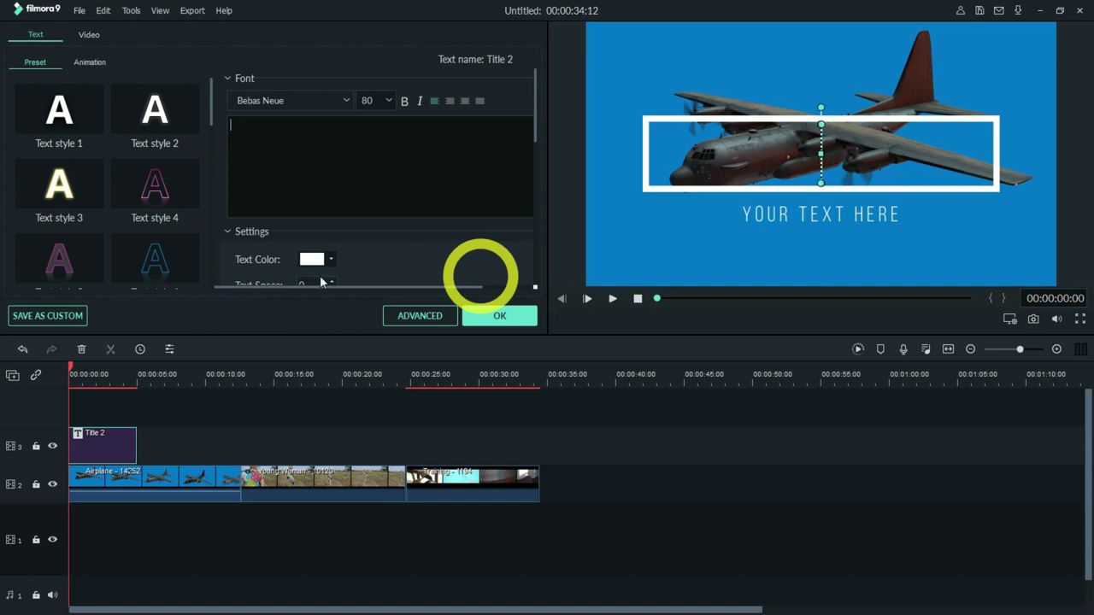
pyautogui.press('shift')
pyautogui.write('op')
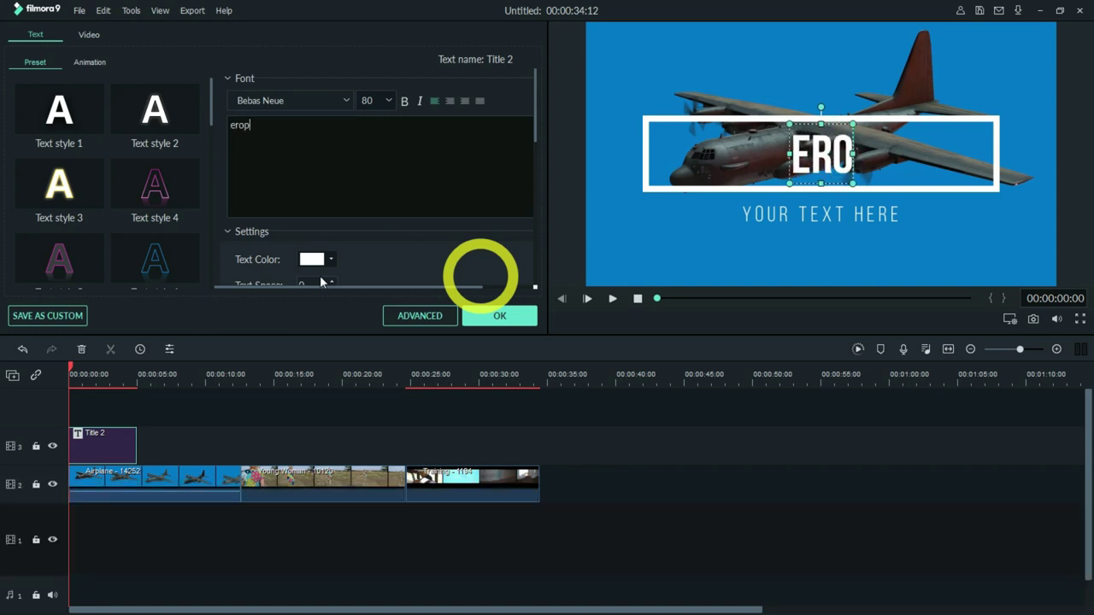
pyautogui.write('lane')
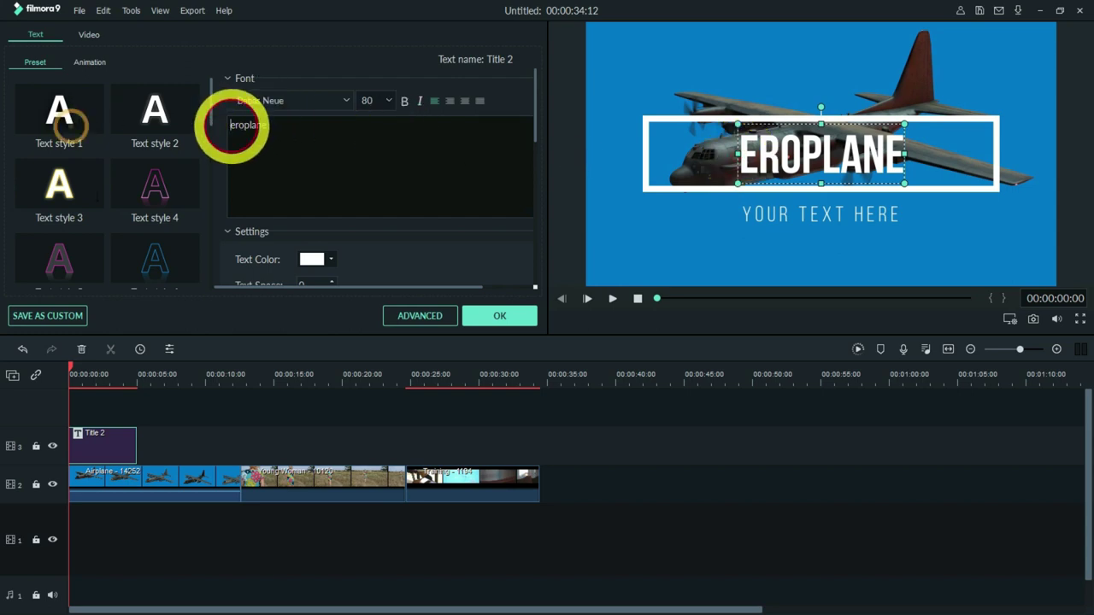
pyautogui.write('A')
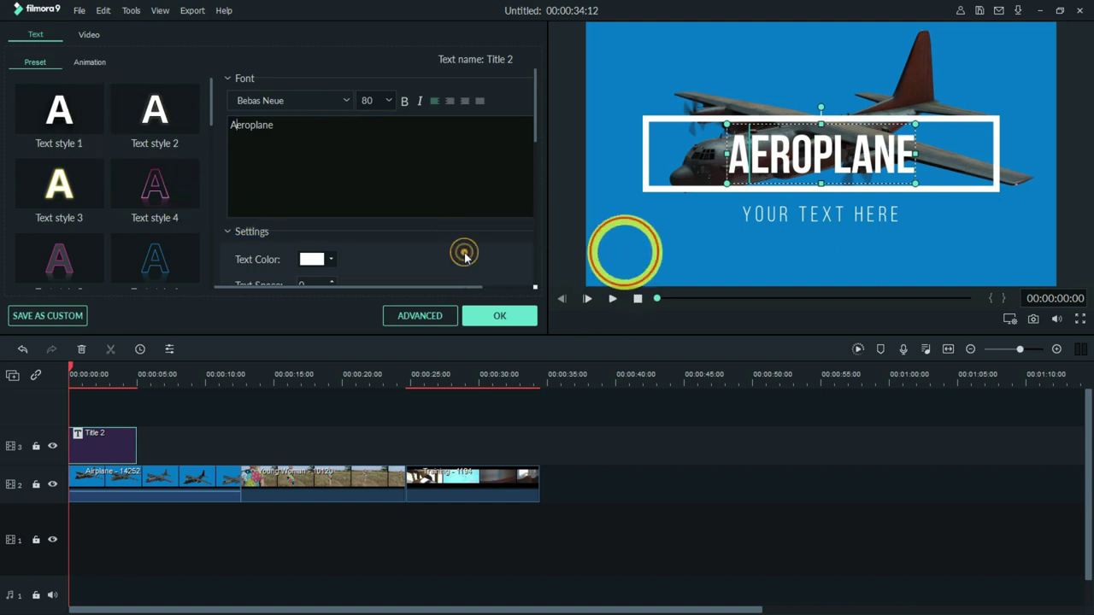
pyautogui.click(609, 257)
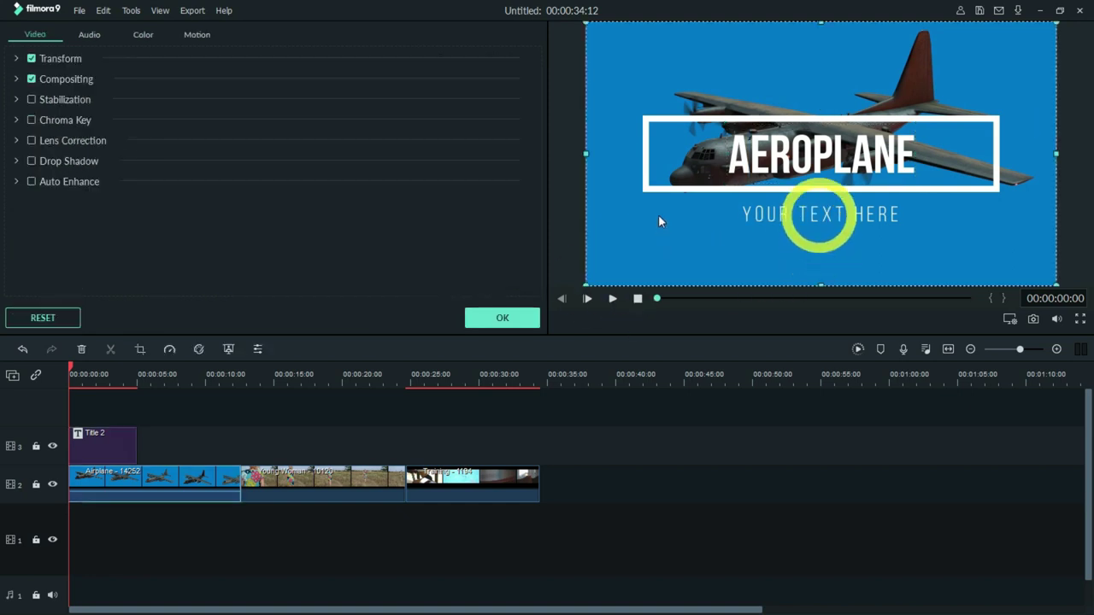
# - Delete the "YOUR TEXT HERE" subtitle line from the Title 2 clip in the advanced text editor
pyautogui.doubleClick(821, 215)
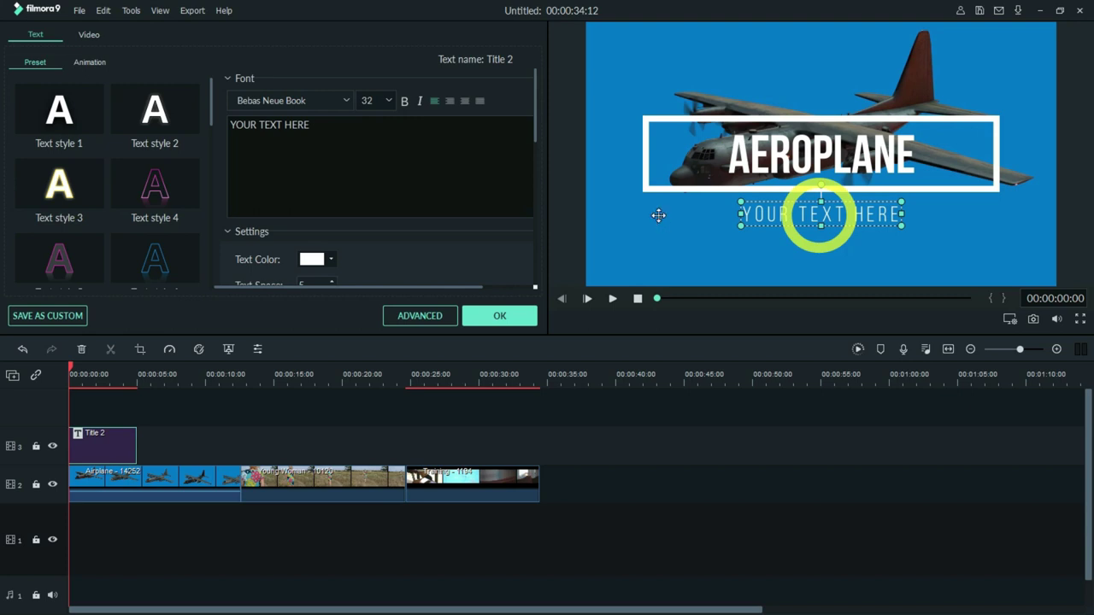
pyautogui.rightClick(821, 214)
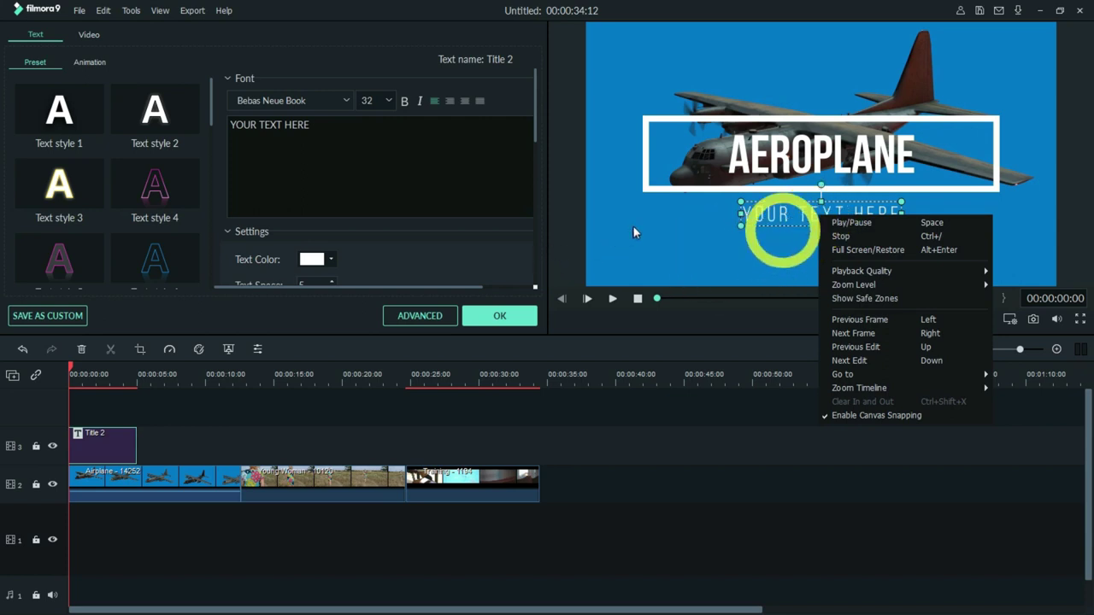
pyautogui.click(812, 219)
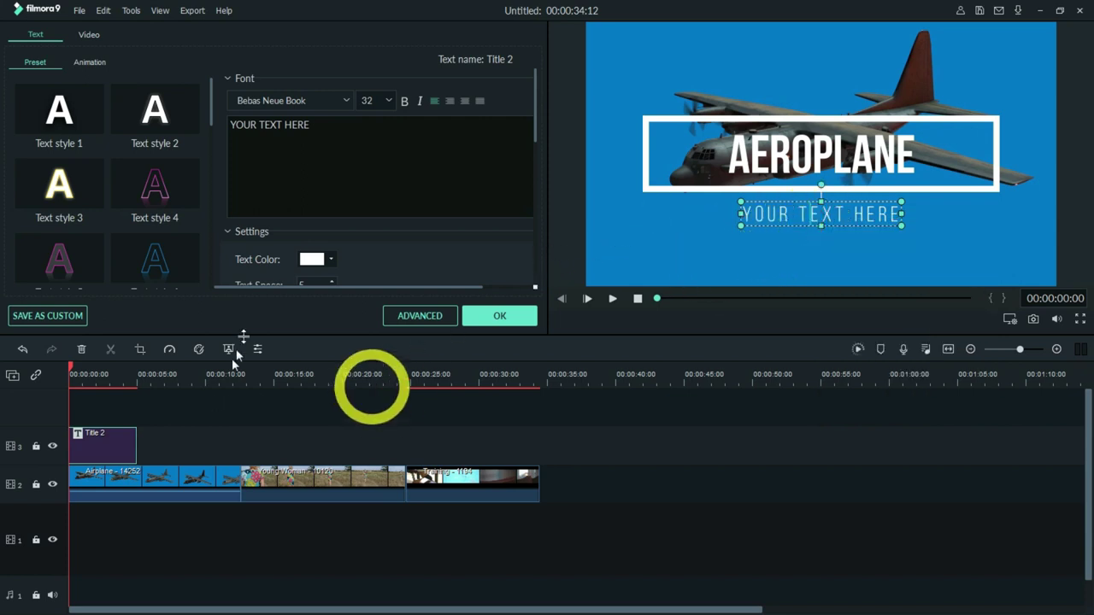
pyautogui.click(425, 315)
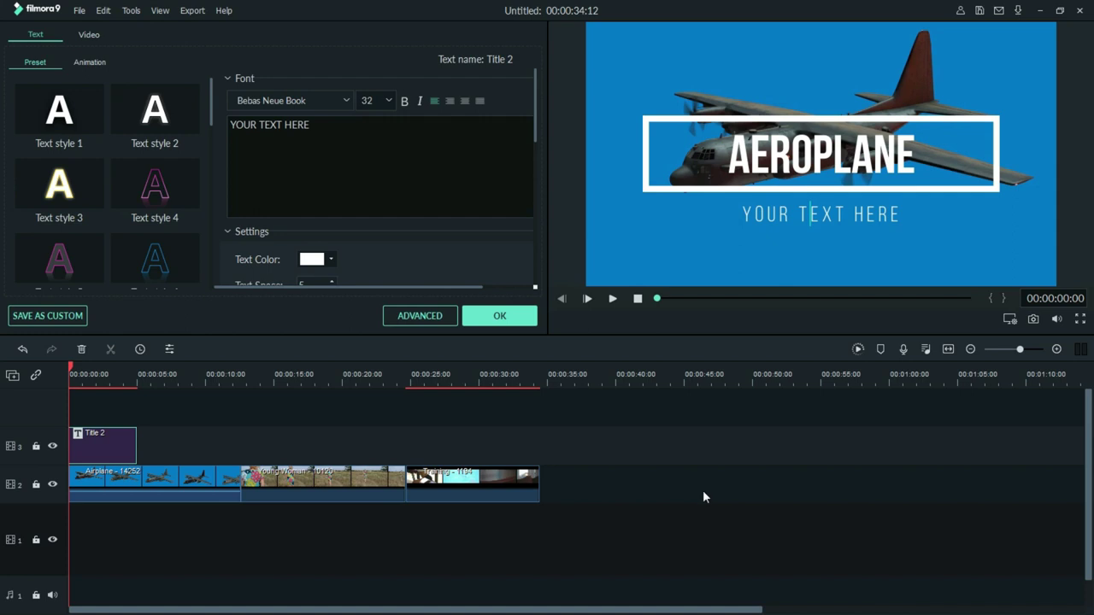
pyautogui.click(420, 315)
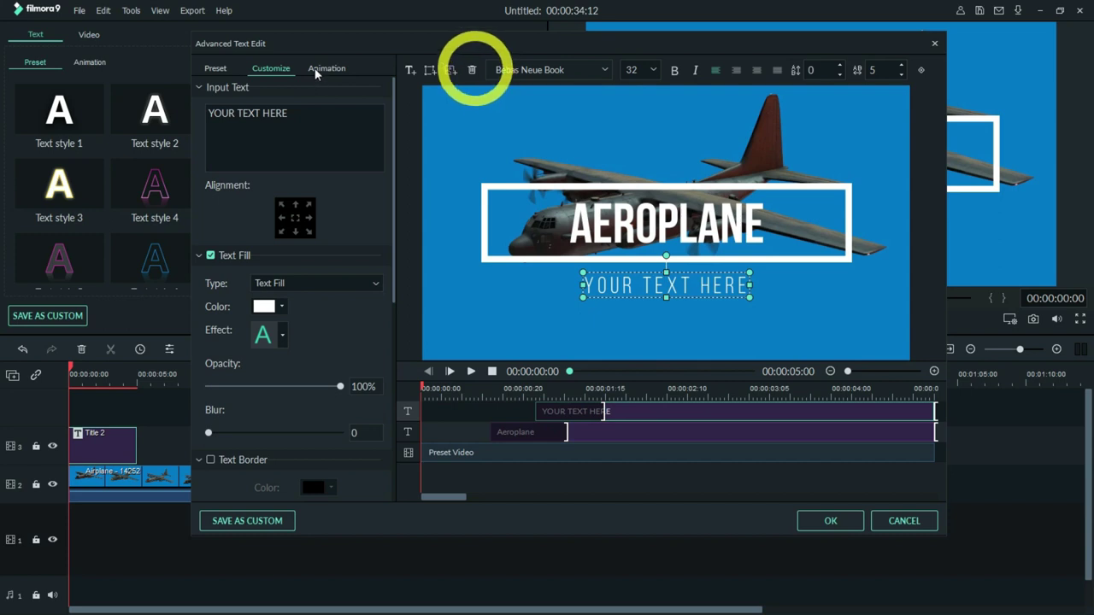
pyautogui.press('Delete')
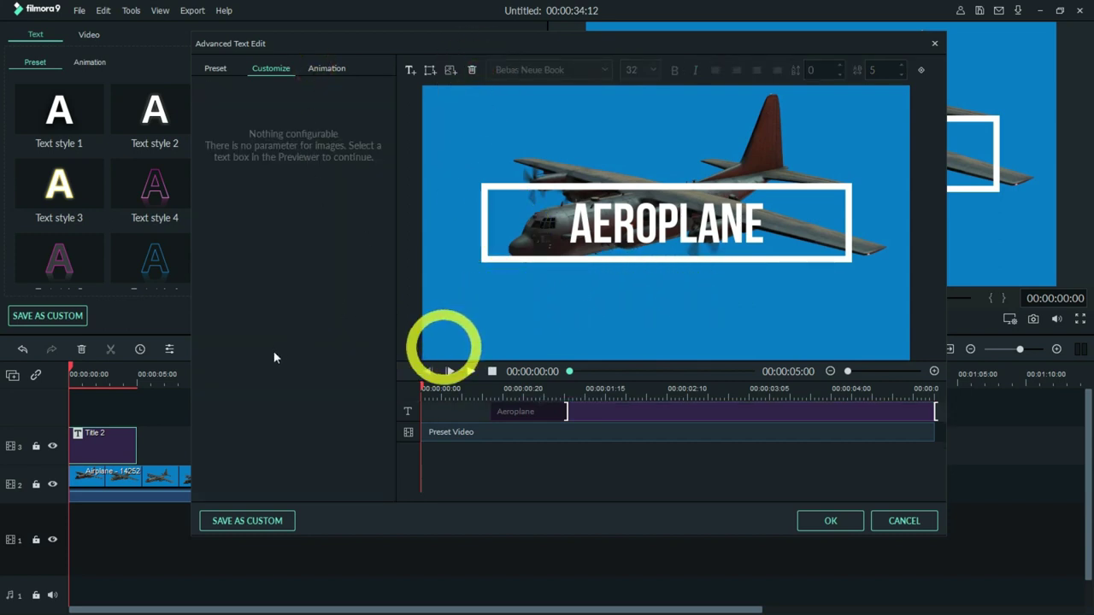
# - Preview the edited Aeroplane title, accept the advanced text changes and close the Title 2 clip's text settings
pyautogui.press('space')
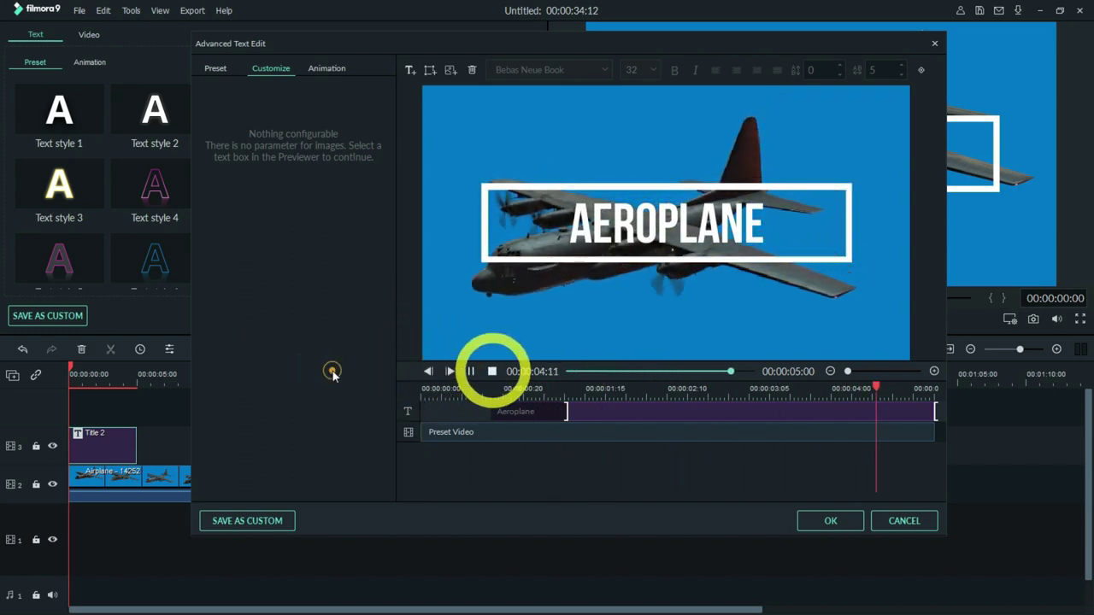
pyautogui.click(831, 521)
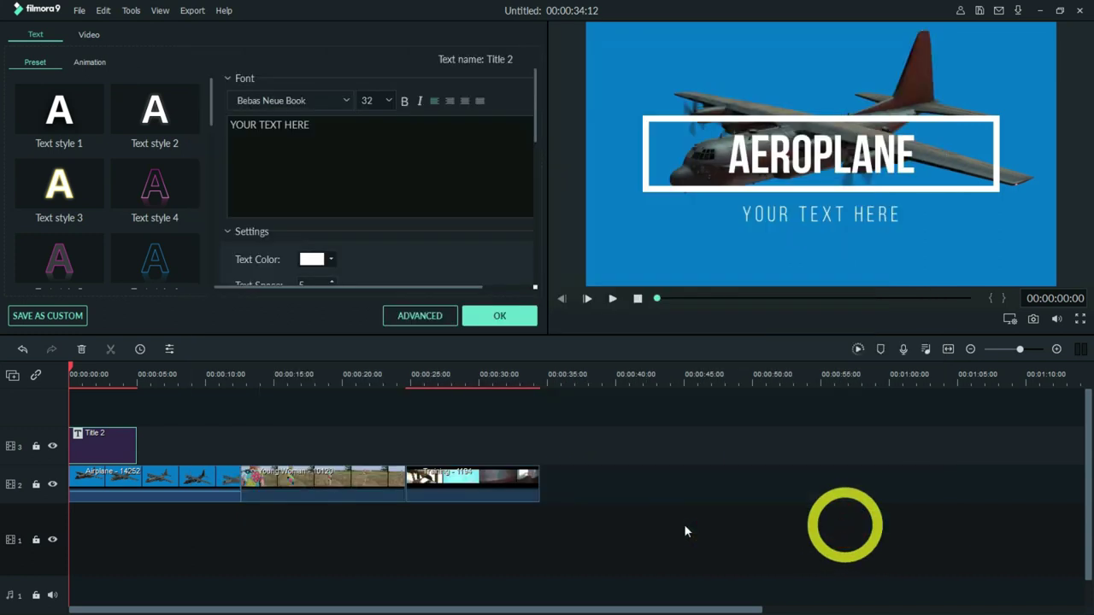
pyautogui.click(124, 480)
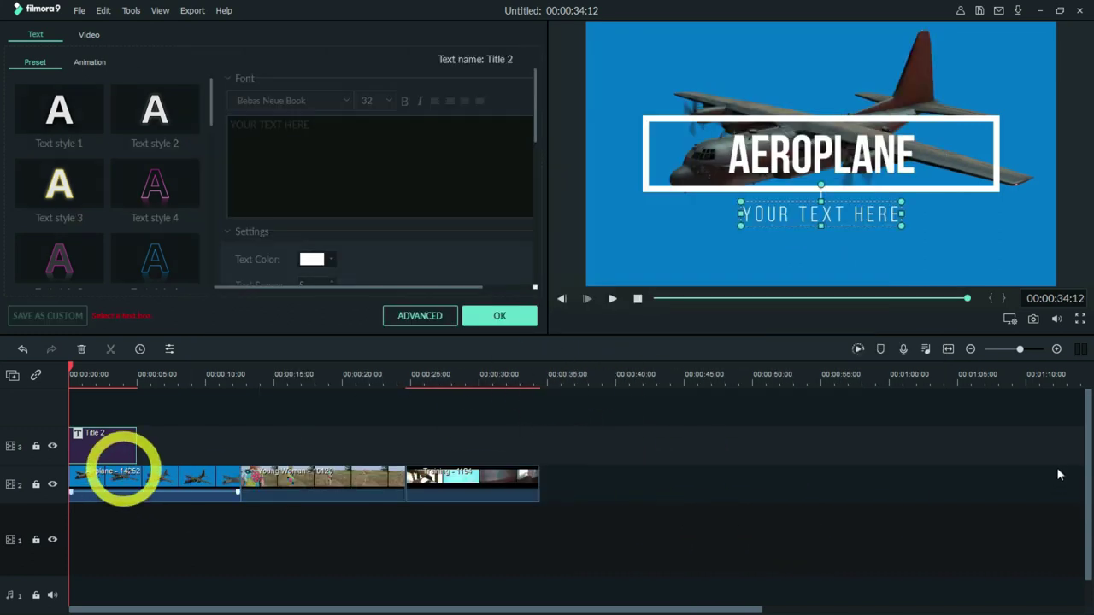
pyautogui.click(293, 555)
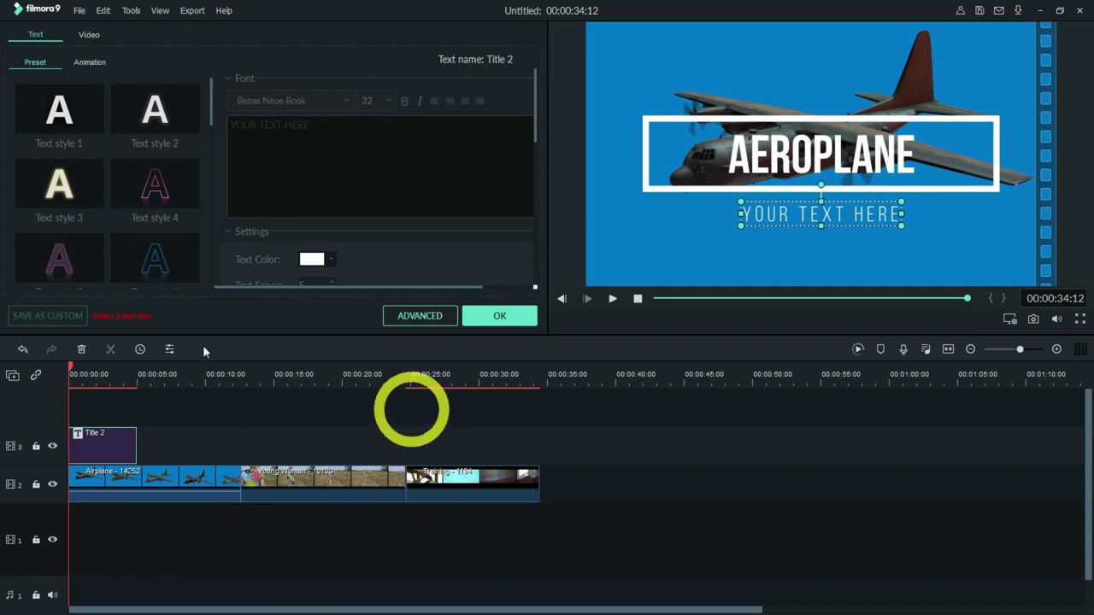
pyautogui.press('End')
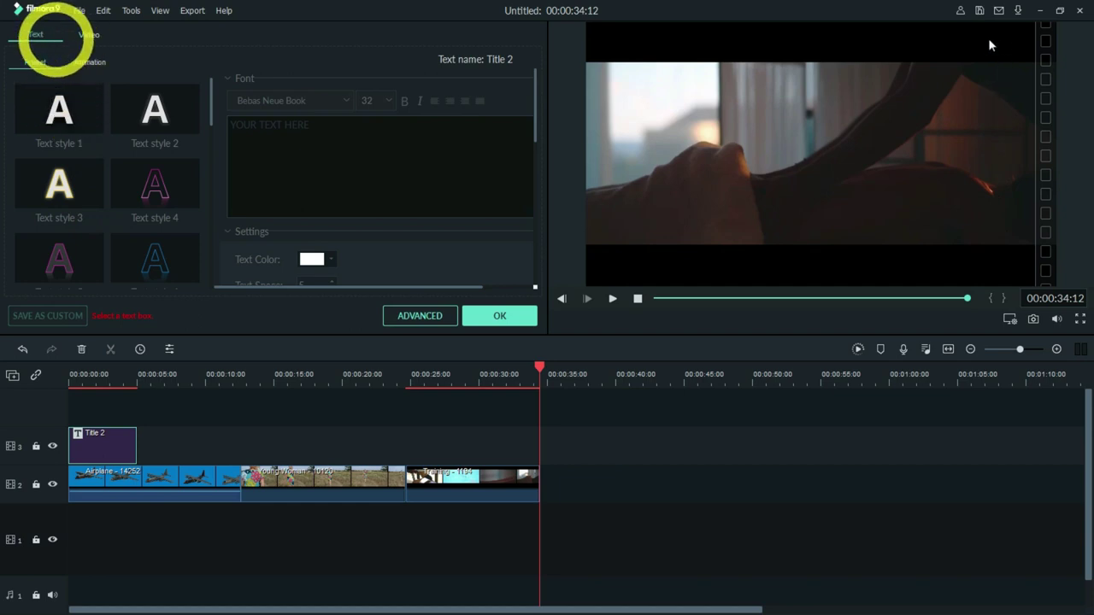
pyautogui.click(500, 315)
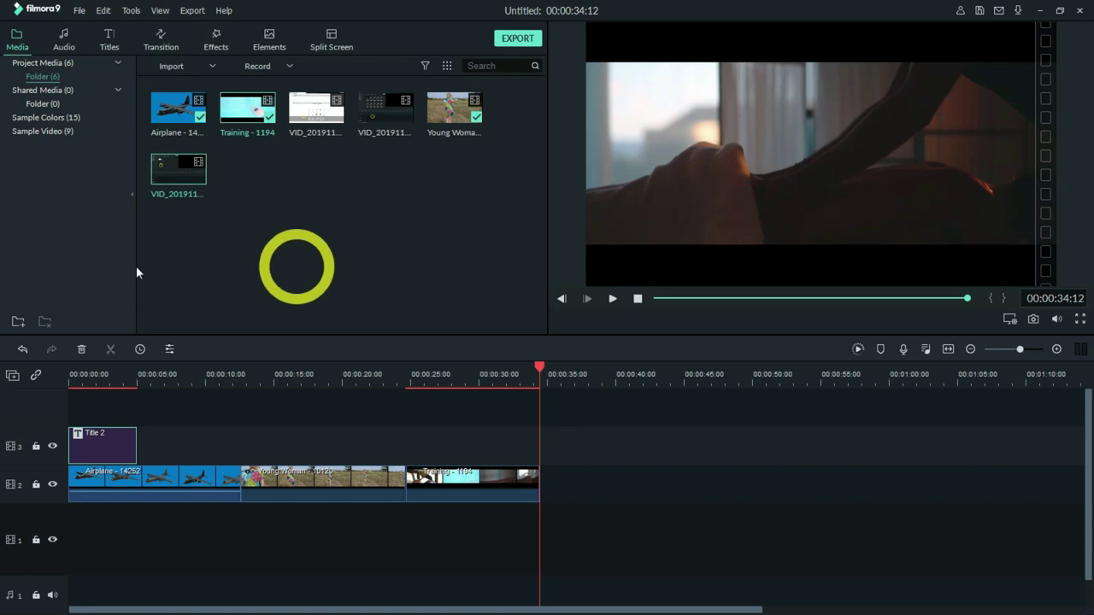
# - Add the Roll Clockwise transition between the Airplane and Young Woman clips and the Sweep Anticlockwise transition between the Young Woman and Training clips
pyautogui.click(160, 40)
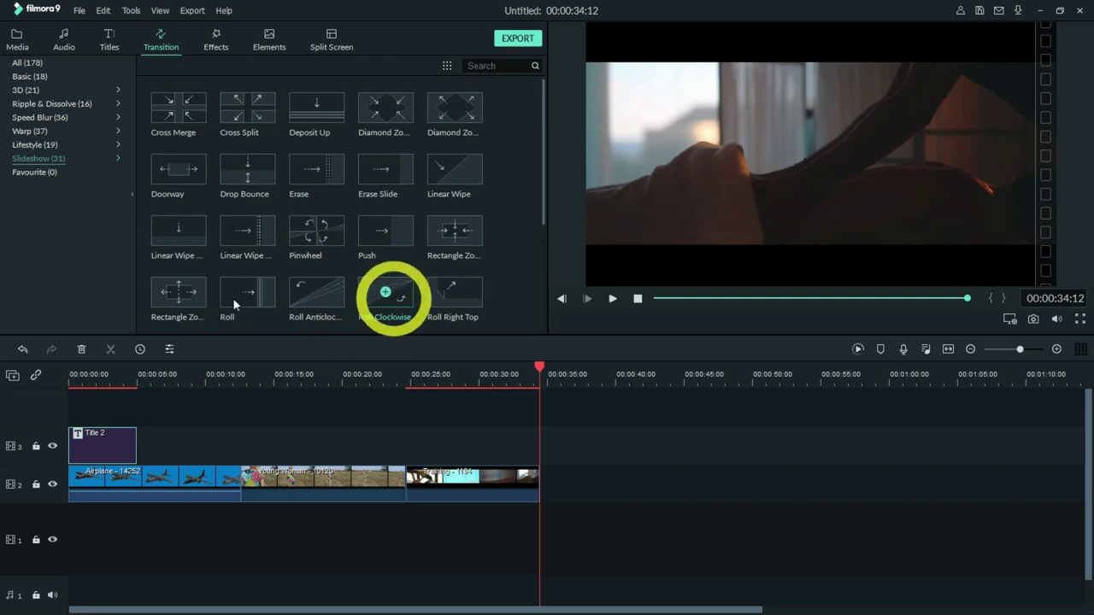
pyautogui.moveTo(385, 294); pyautogui.dragTo(238, 477)
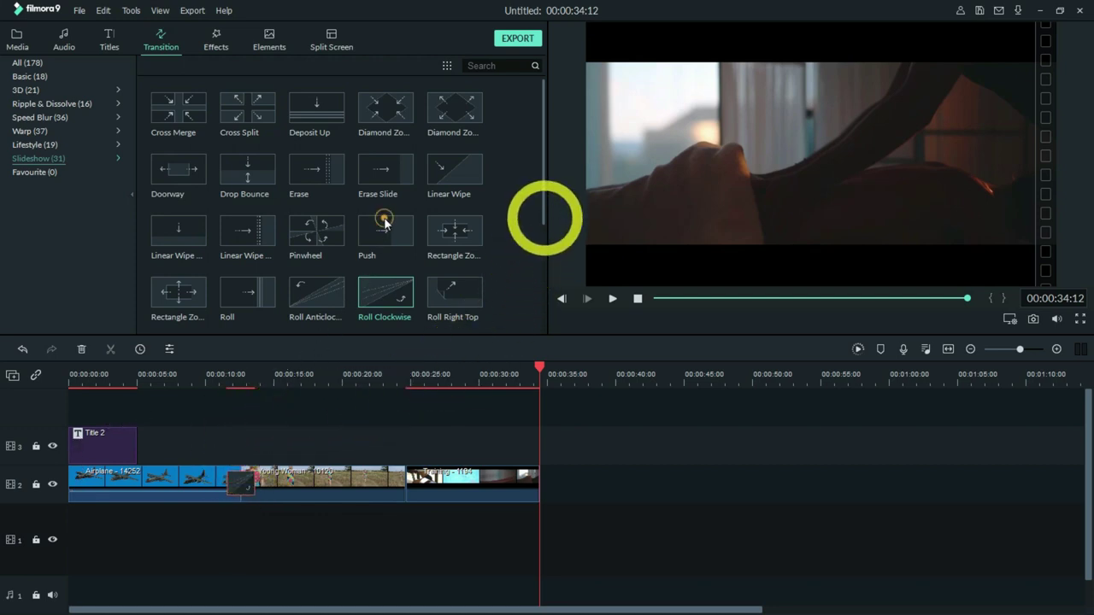
pyautogui.scroll(-3, 384, 224)
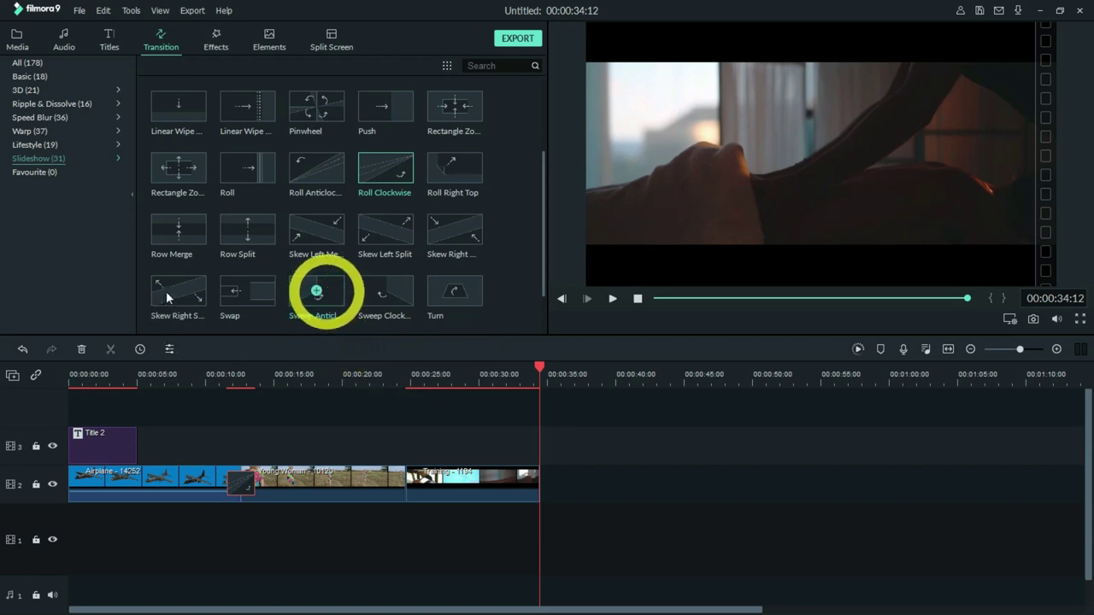
pyautogui.click(316, 292)
pyautogui.moveTo(316, 292); pyautogui.dragTo(403, 484)
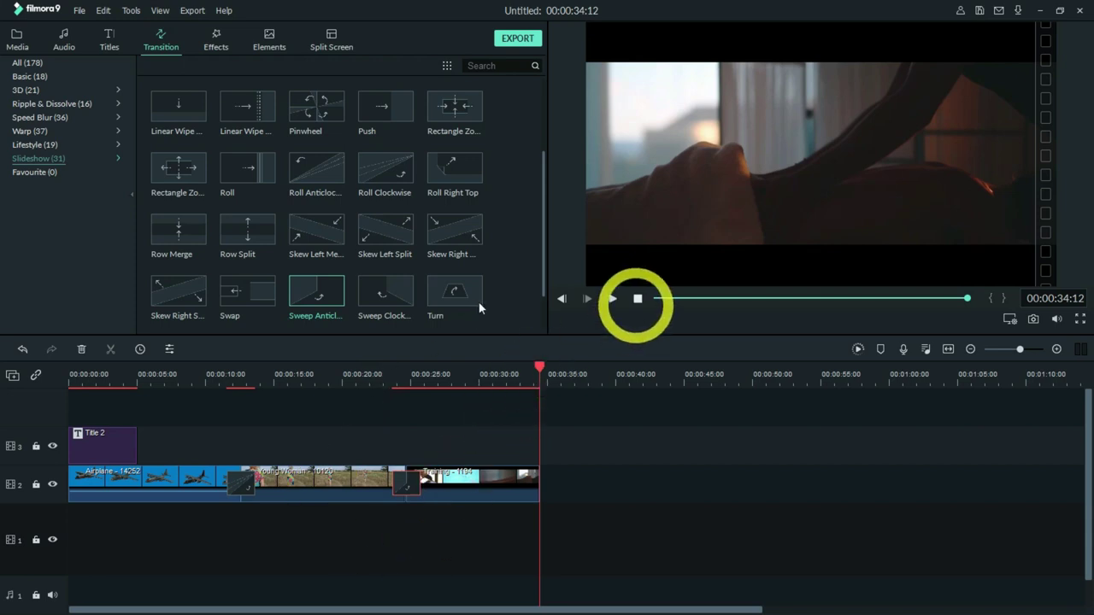
# - Play the timeline from its start to review the title and both transitions, stopping within the Training clip
pyautogui.click(638, 298)
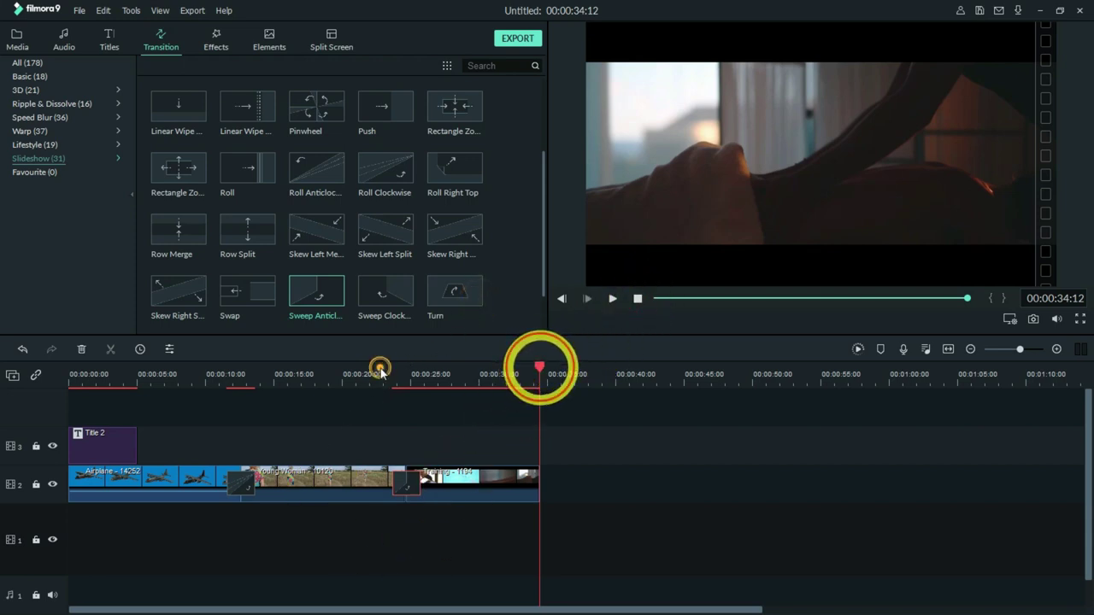
pyautogui.moveTo(380, 369); pyautogui.dragTo(36, 380)
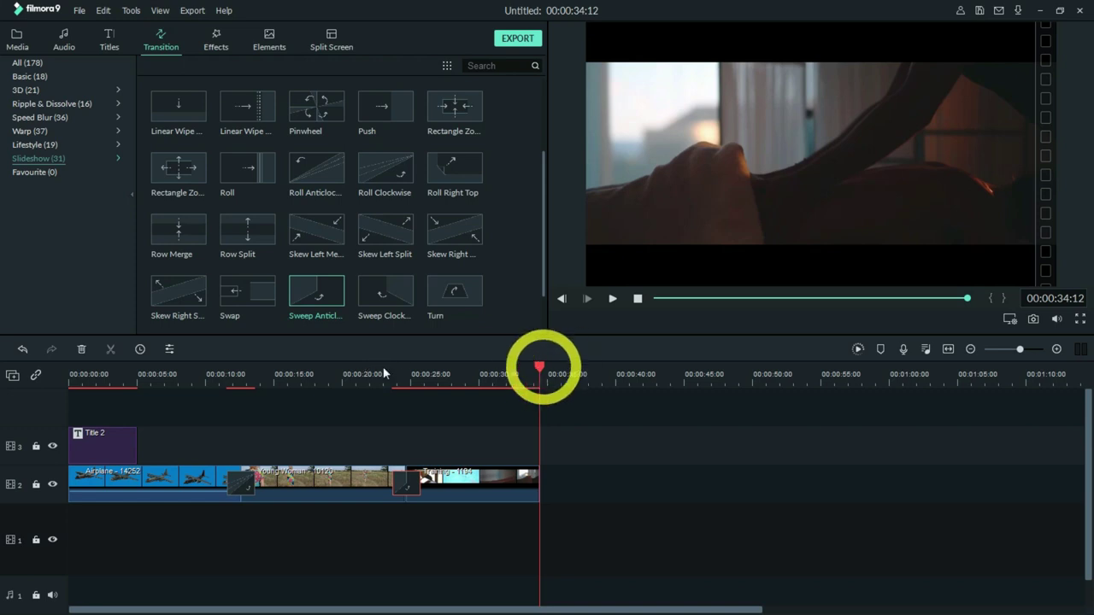
pyautogui.moveTo(539, 370); pyautogui.dragTo(53, 401)
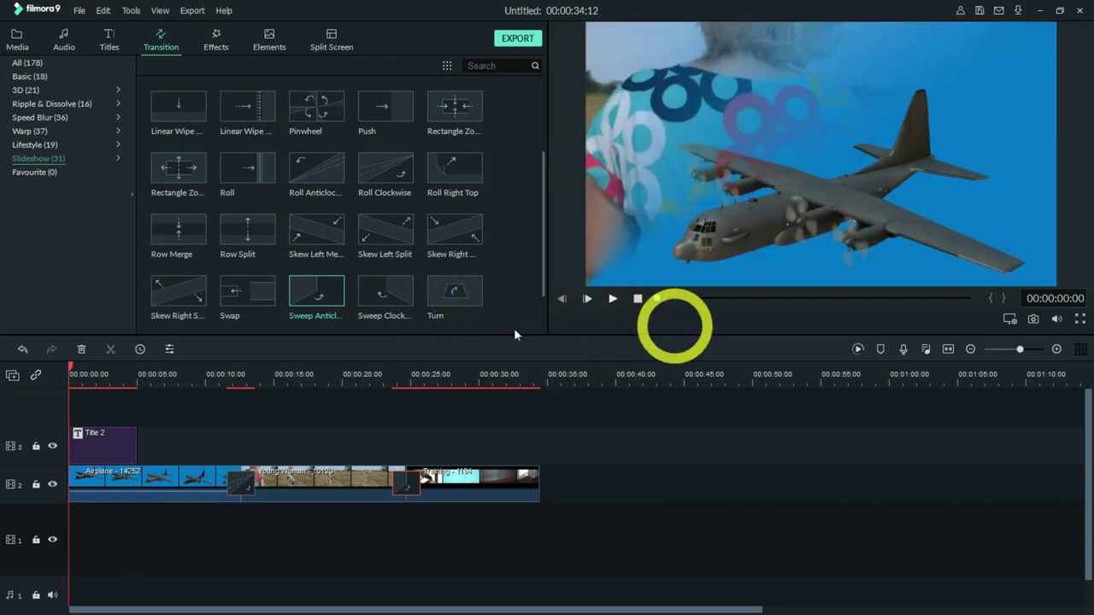
pyautogui.press('space')
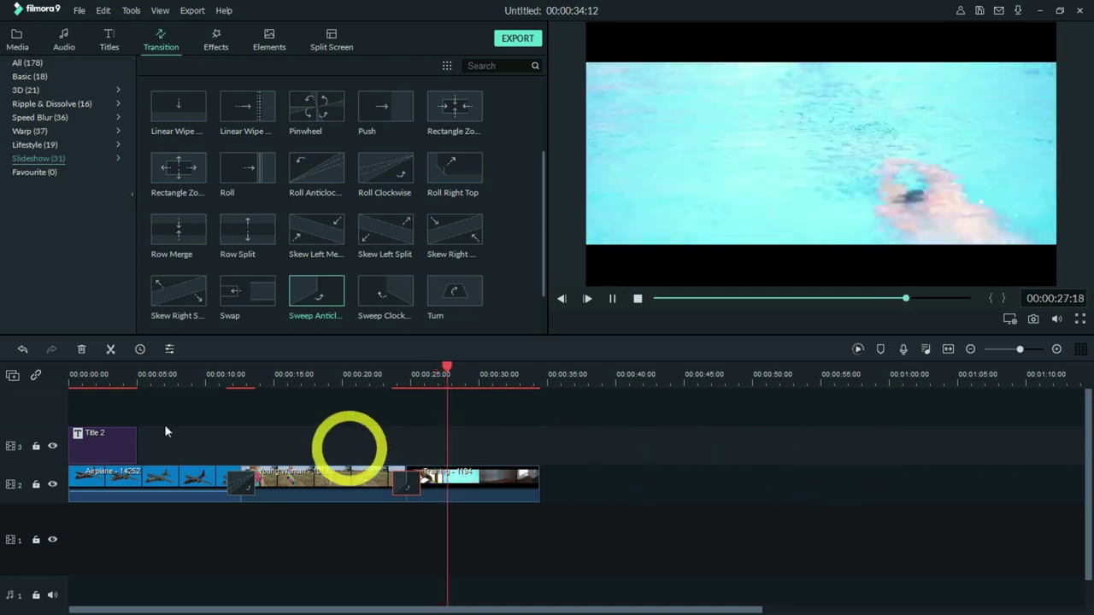
pyautogui.click(639, 298)
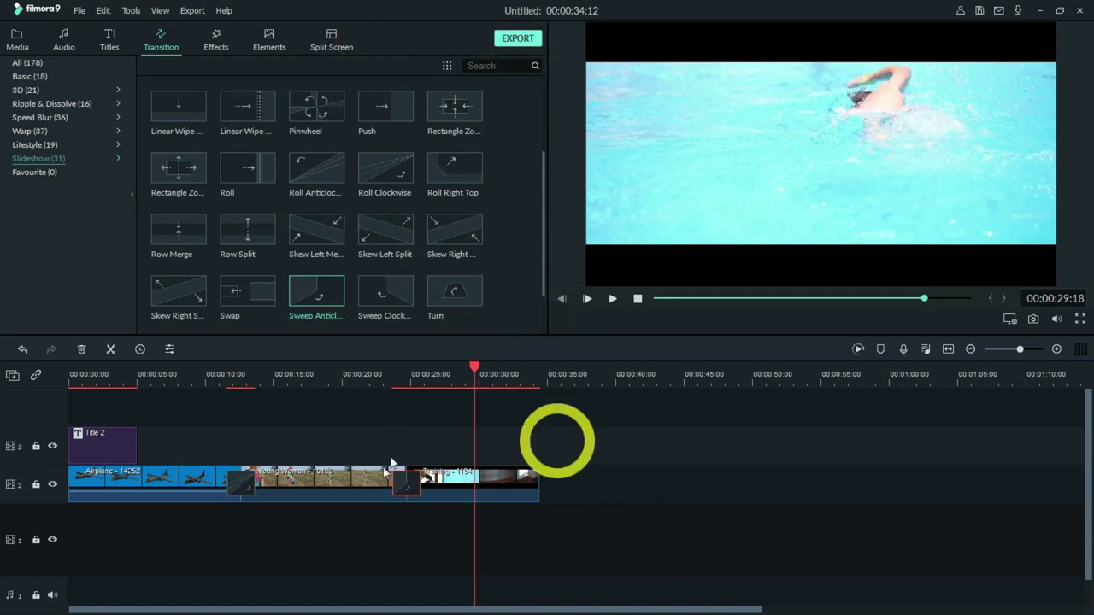
pyautogui.click(232, 475)
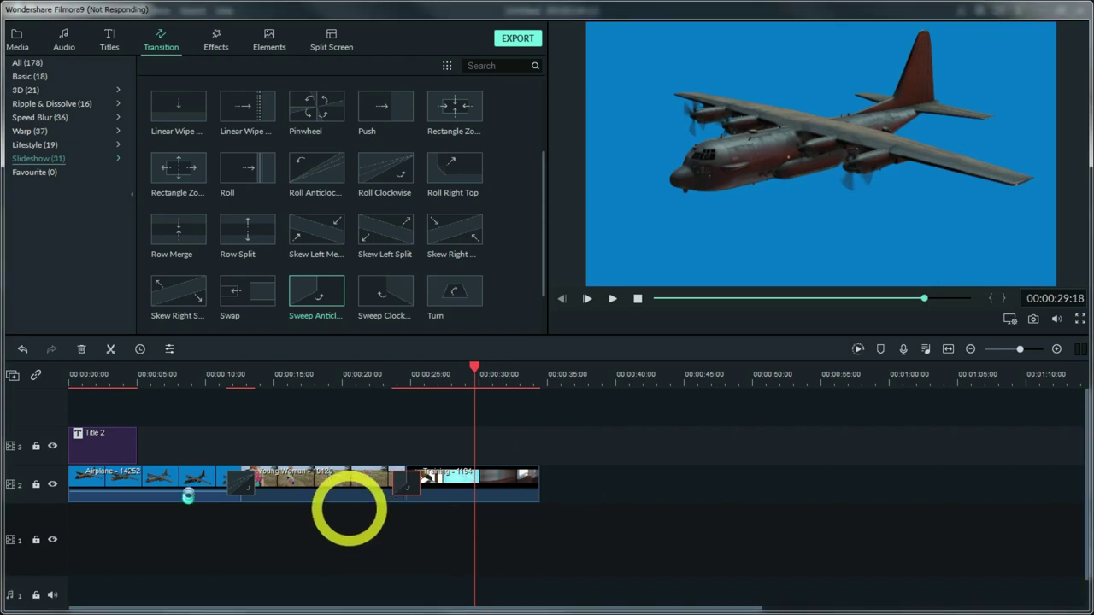
# - Set the frame rate of the local MP4 export to 30 fps and start exporting the video
pyautogui.hotkey('ctrl', 'e')
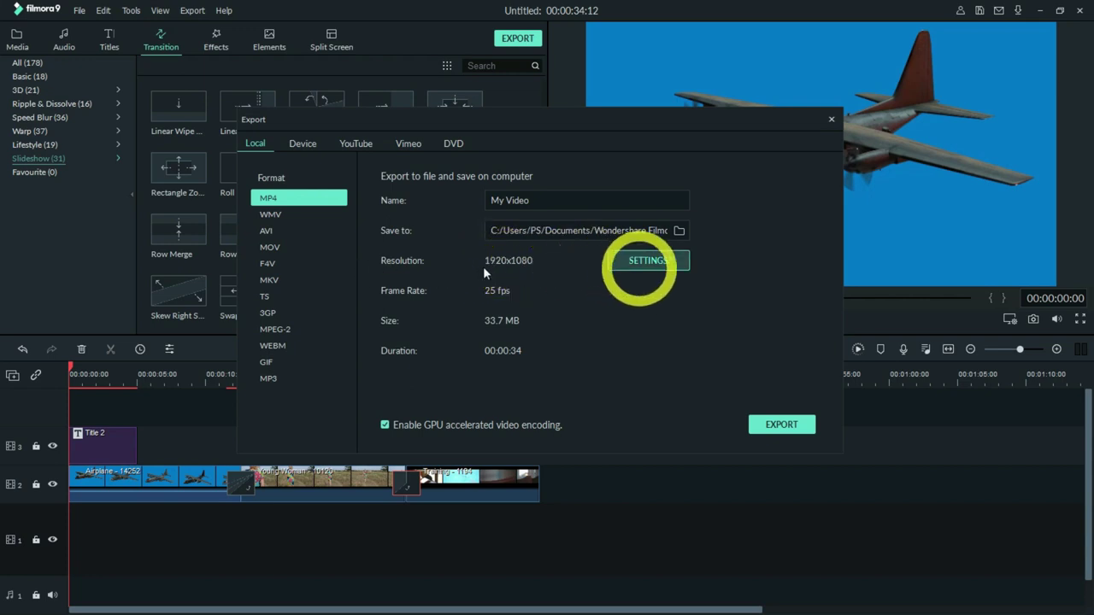
pyautogui.click(648, 261)
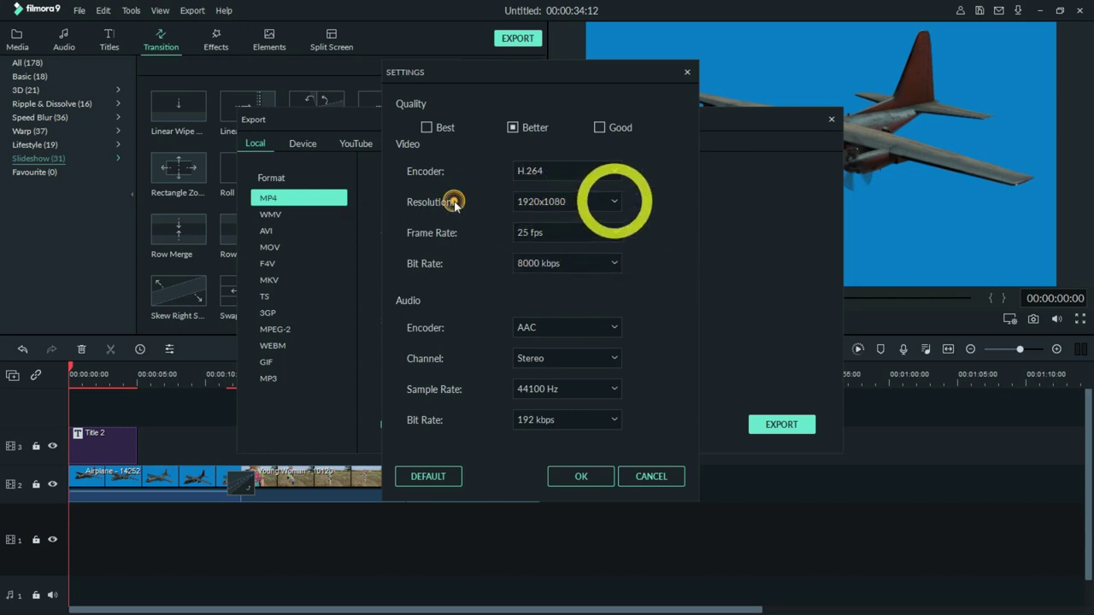
pyautogui.click(614, 201)
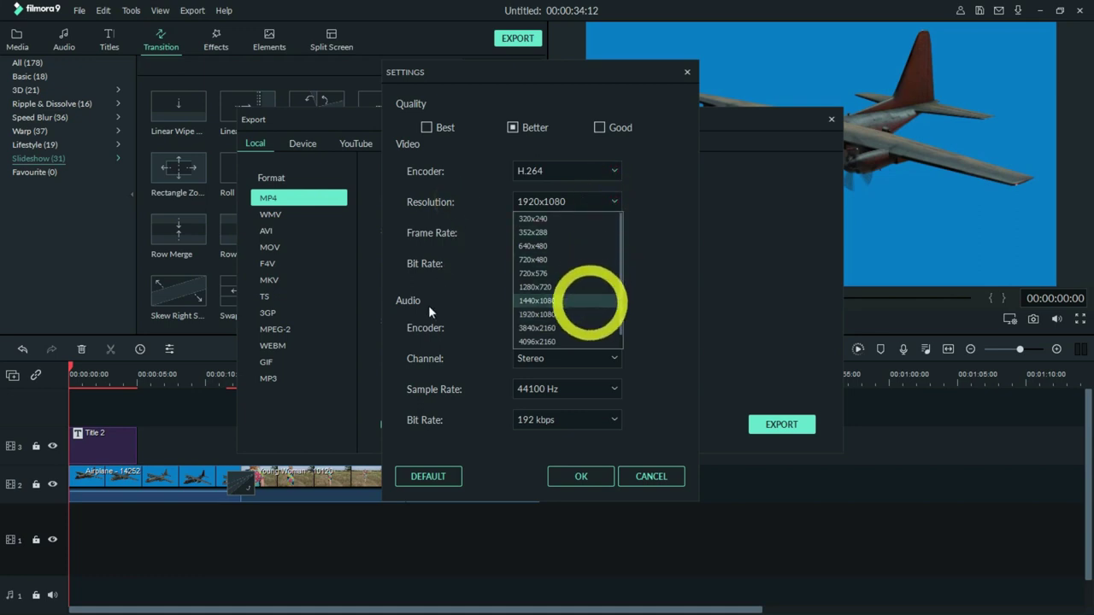
pyautogui.click(672, 255)
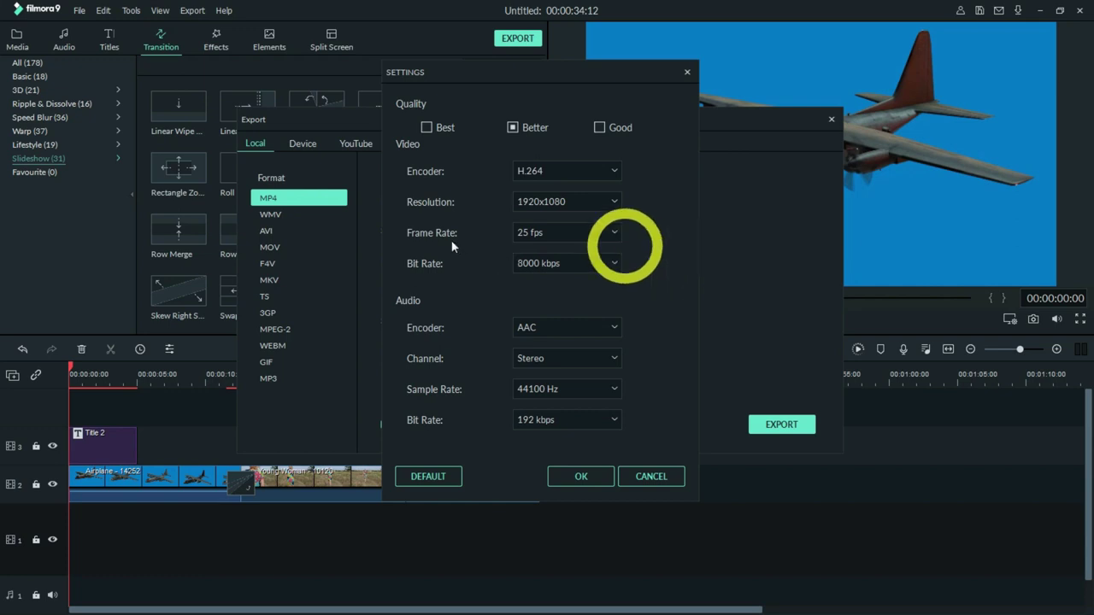
pyautogui.click(614, 232)
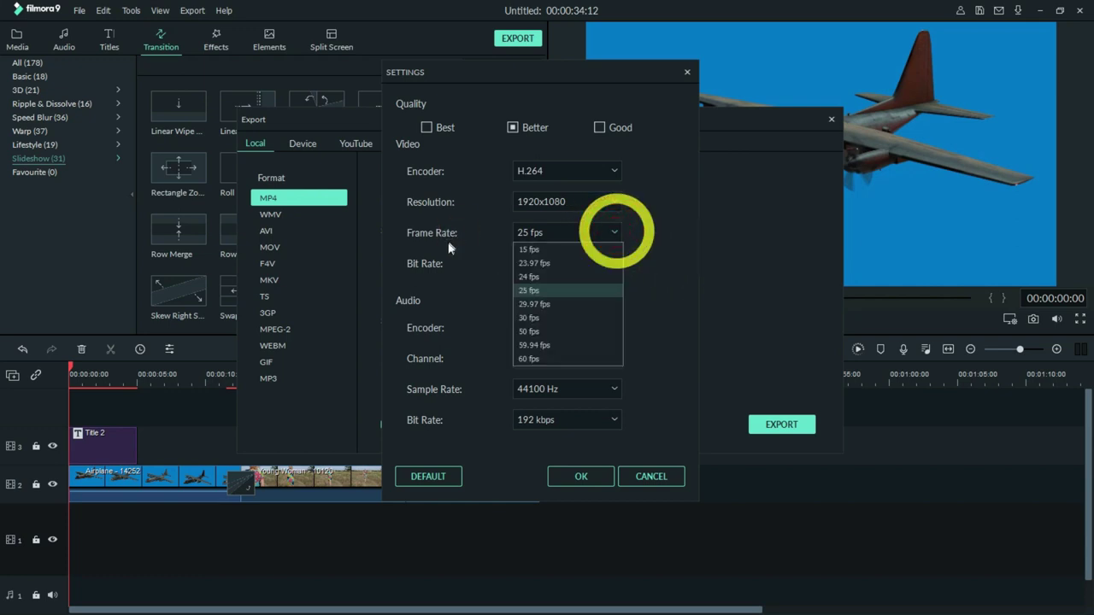
pyautogui.click(571, 318)
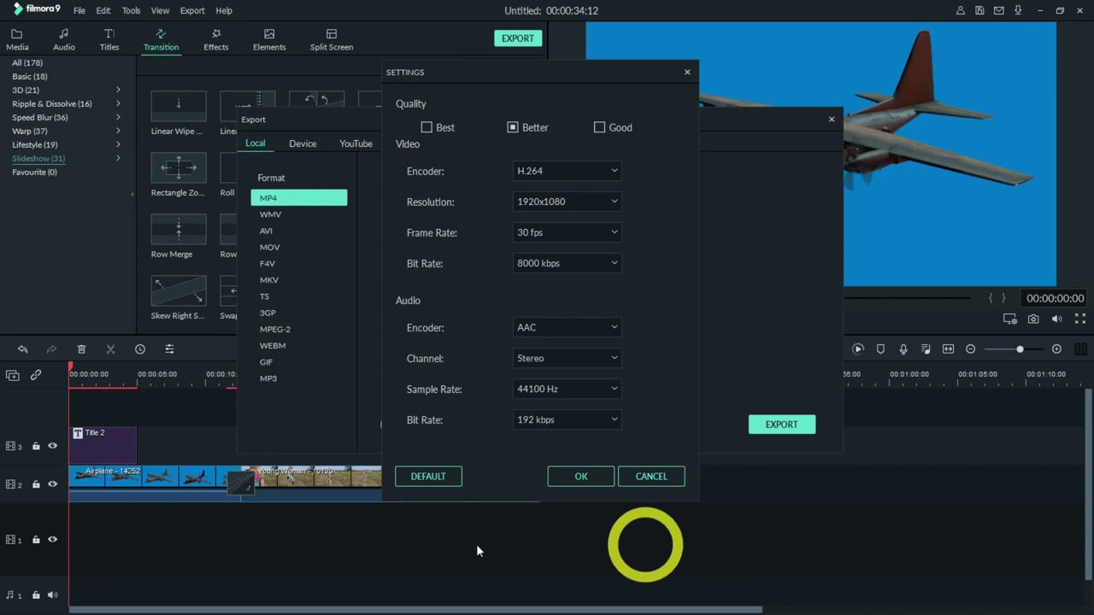
pyautogui.click(590, 476)
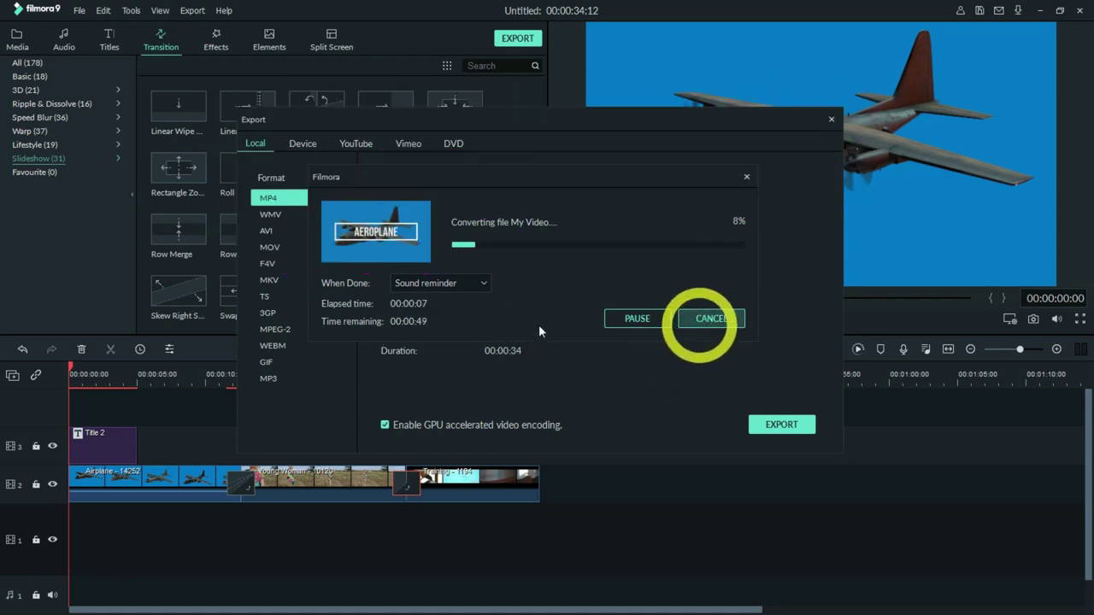
# - Abort the running export and close the Export window
pyautogui.press('Escape')
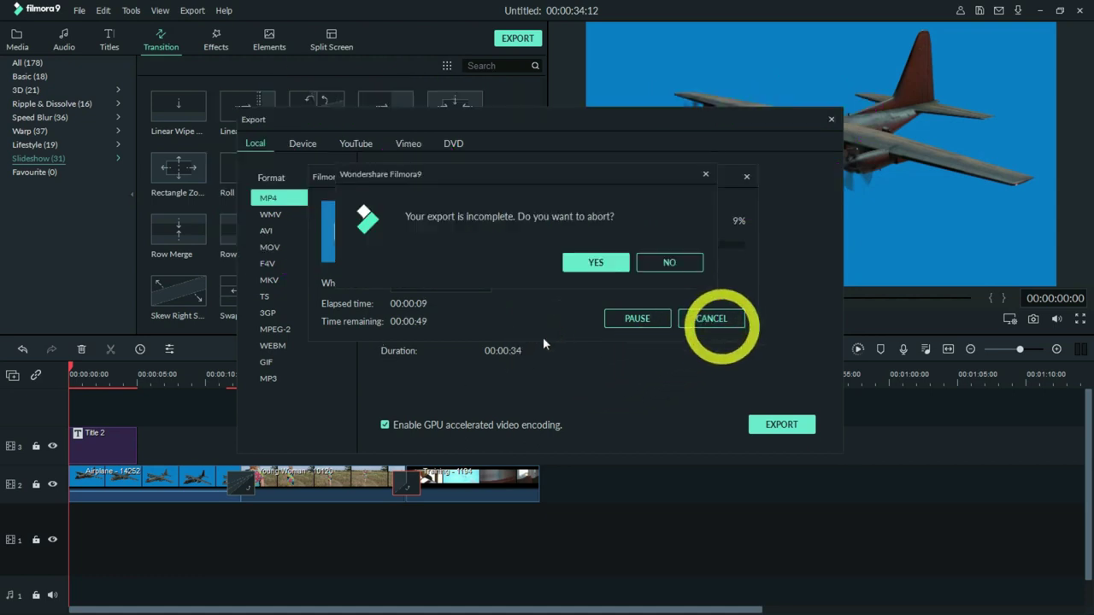
pyautogui.click(596, 263)
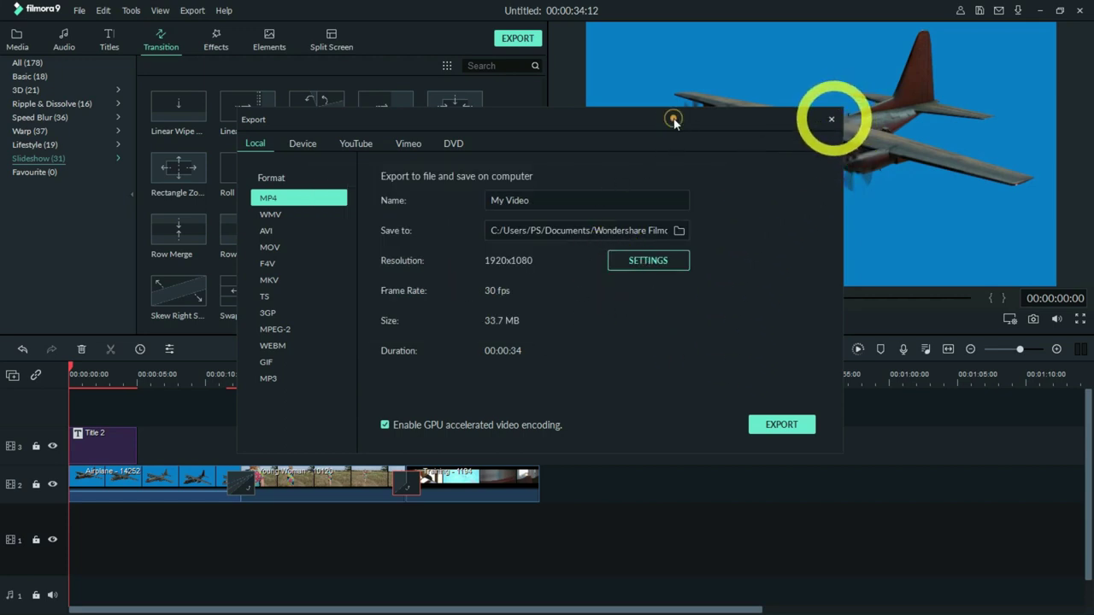
pyautogui.click(831, 119)
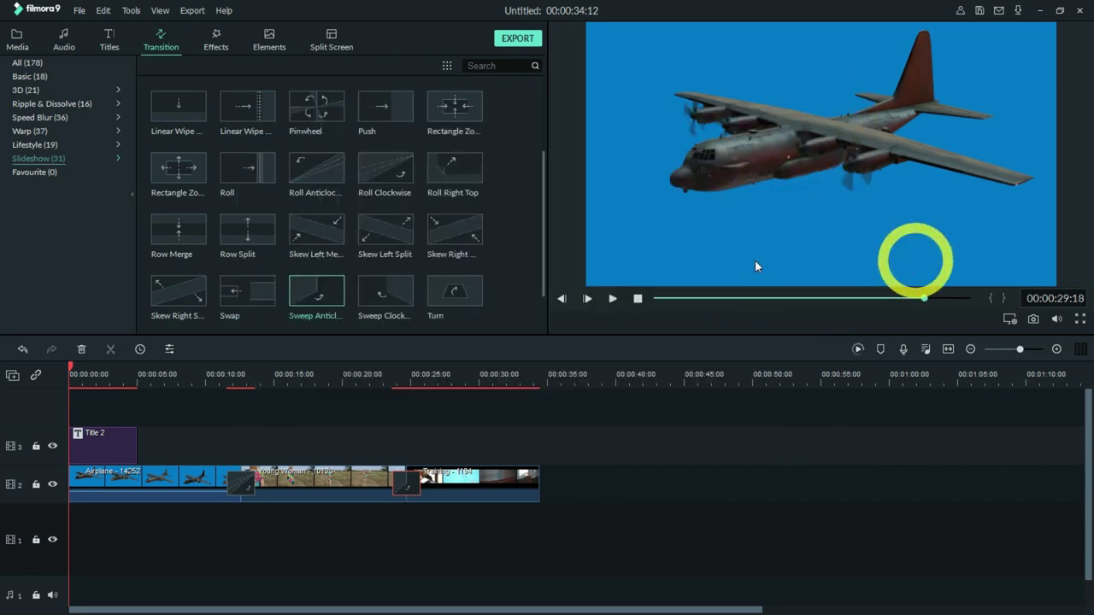